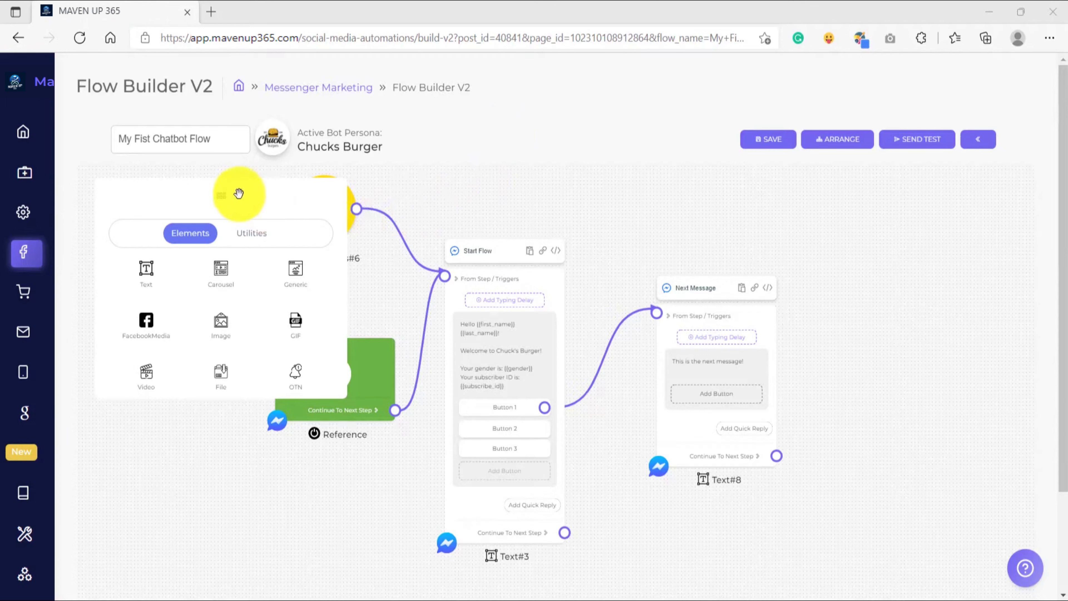
Collapse the floating elements panel and move its round button away from the trigger element.
{"action": "left_click_drag", "start_coordinate": [239, 194], "coordinate": [432, 220]}
{"action": "left_click", "coordinate": [414, 221]}
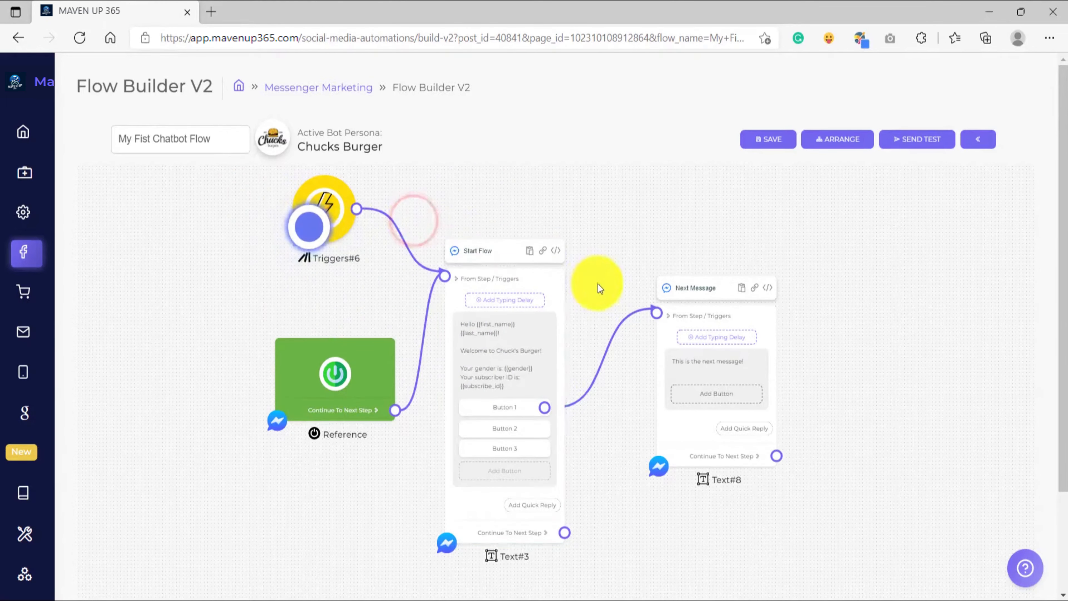
{"action": "left_click_drag", "start_coordinate": [607, 305], "coordinate": [660, 315]}
{"action": "left_click_drag", "start_coordinate": [321, 224], "coordinate": [244, 213]}
Examine the trigger, Reference, Start Flow and Next Message elements and how they are connected.
{"action": "scroll", "coordinate": [398, 219], "scroll_direction": "up", "scroll_amount": 5}
{"action": "left_click_drag", "start_coordinate": [525, 221], "coordinate": [531, 268]}
{"action": "double_click", "coordinate": [385, 264]}
{"action": "left_click", "coordinate": [570, 385]}
{"action": "scroll", "coordinate": [496, 403], "scroll_direction": "down", "scroll_amount": 5}
{"action": "left_click_drag", "start_coordinate": [496, 406], "coordinate": [349, 259]}
{"action": "left_click", "coordinate": [441, 305]}
{"action": "left_click_drag", "start_coordinate": [571, 437], "coordinate": [587, 405]}
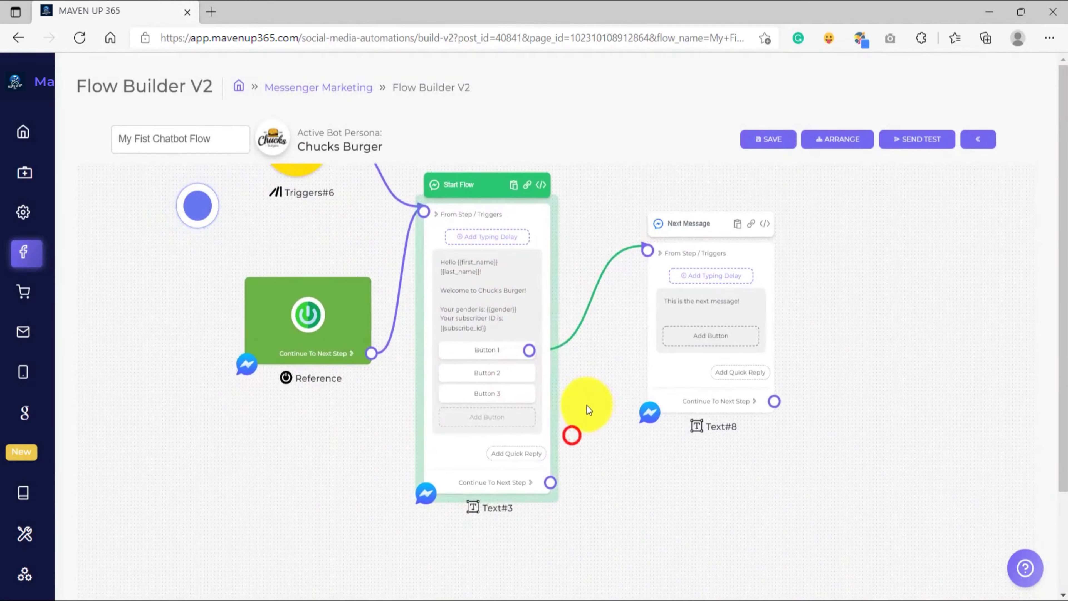
View the Start Flow message's full text and placeholders in the enlarged text editor, then cancel it.
{"action": "scroll", "coordinate": [505, 383], "scroll_direction": "up", "scroll_amount": 5}
{"action": "scroll", "coordinate": [618, 278], "scroll_direction": "down", "scroll_amount": 3}
{"action": "scroll", "coordinate": [437, 334], "scroll_direction": "up", "scroll_amount": 5}
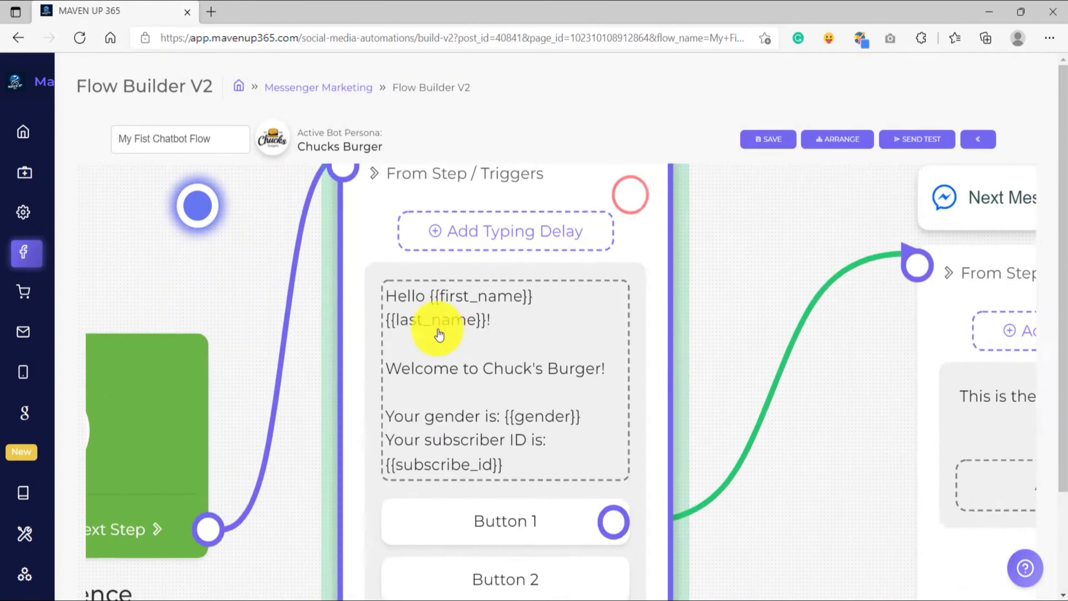
{"action": "double_click", "coordinate": [451, 339]}
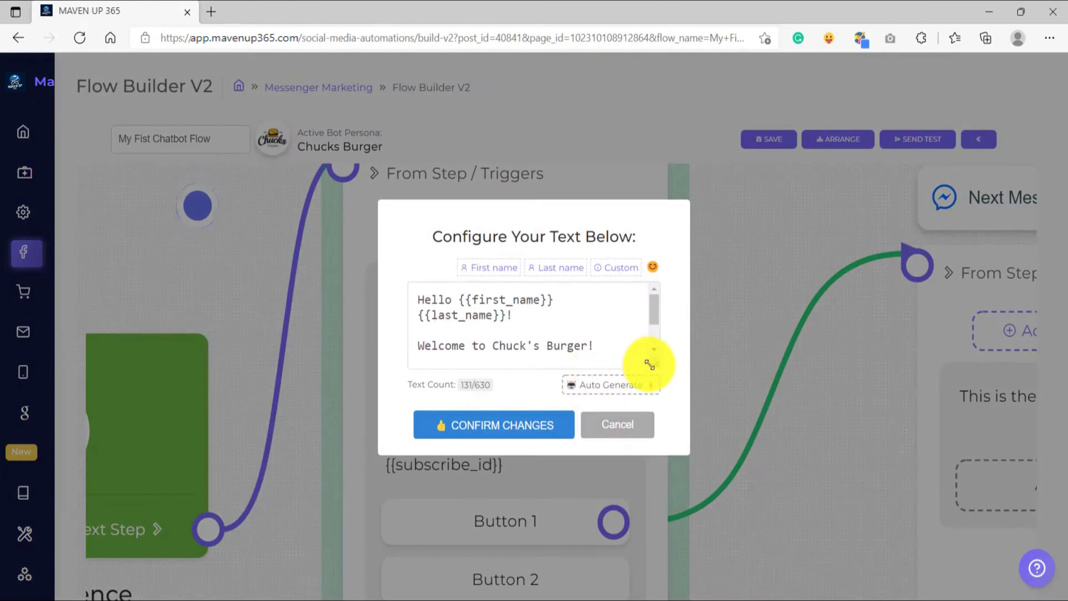
{"action": "left_click_drag", "start_coordinate": [651, 363], "coordinate": [652, 403]}
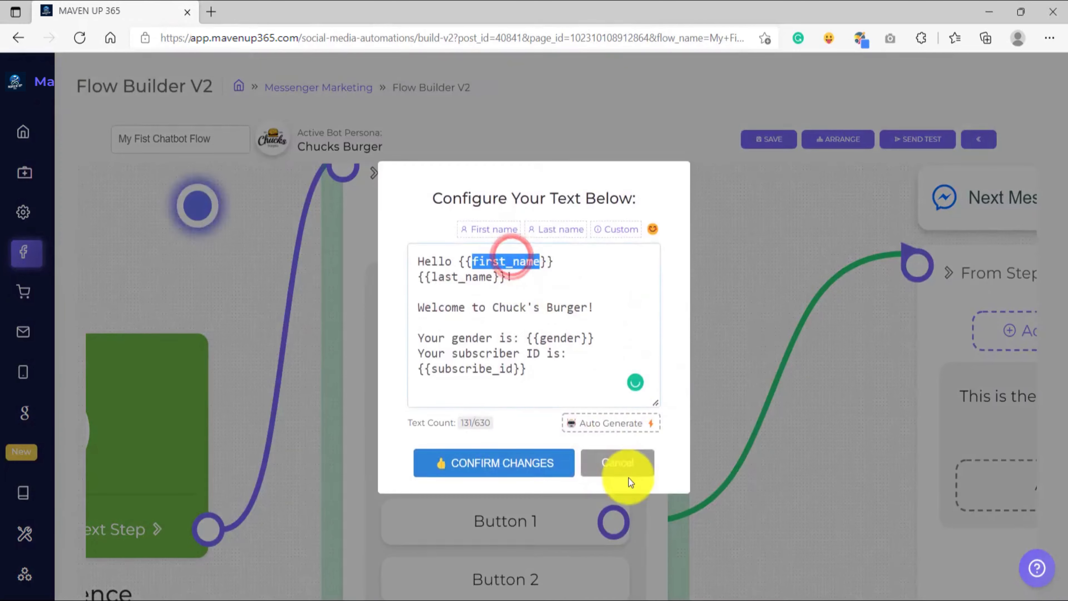
{"action": "left_click", "coordinate": [627, 467]}
Examine the Start Flow message's buttons and the link from Button 1 to the Next Message element.
{"action": "scroll", "coordinate": [697, 382], "scroll_direction": "down", "scroll_amount": 2}
{"action": "left_click_drag", "start_coordinate": [701, 385], "coordinate": [688, 365]}
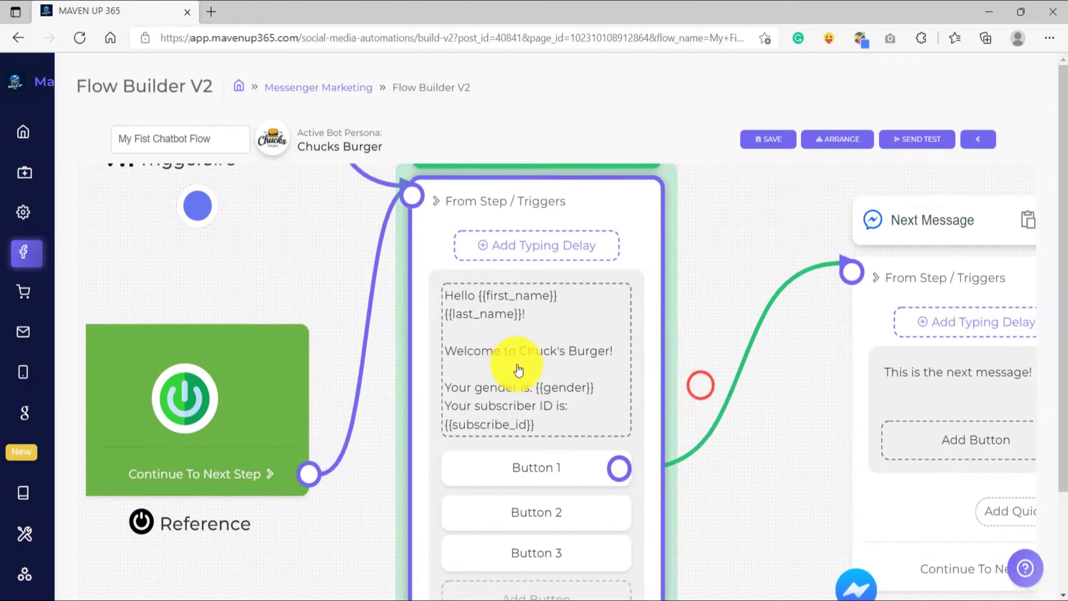
{"action": "left_click_drag", "start_coordinate": [726, 539], "coordinate": [621, 451]}
{"action": "scroll", "coordinate": [487, 385], "scroll_direction": "down", "scroll_amount": 1}
{"action": "left_click_drag", "start_coordinate": [575, 275], "coordinate": [619, 285]}
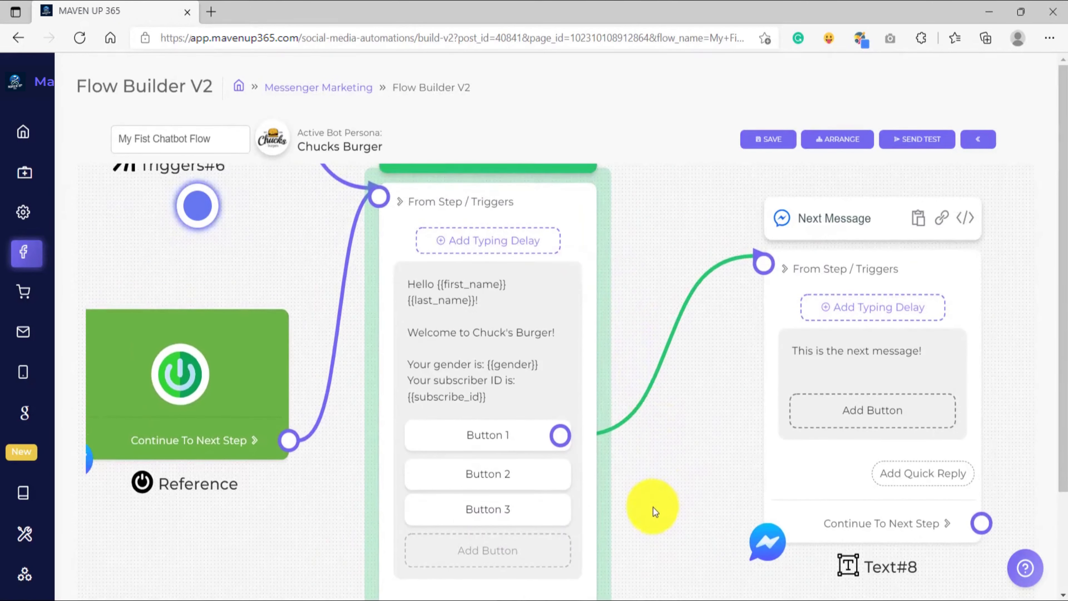
{"action": "scroll", "coordinate": [649, 475], "scroll_direction": "down", "scroll_amount": 2}
{"action": "left_click_drag", "start_coordinate": [648, 519], "coordinate": [612, 369]}
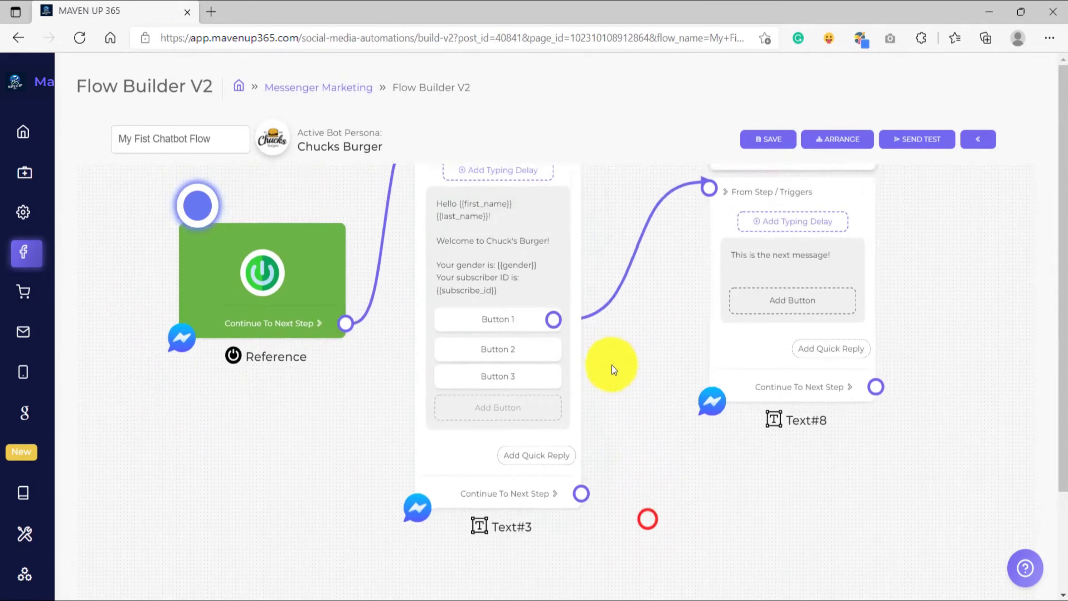
Add a quick reply of type Next Step with the text "Next Step Quick Repl" to the Start Flow message.
{"action": "scroll", "coordinate": [582, 391], "scroll_direction": "up", "scroll_amount": 5}
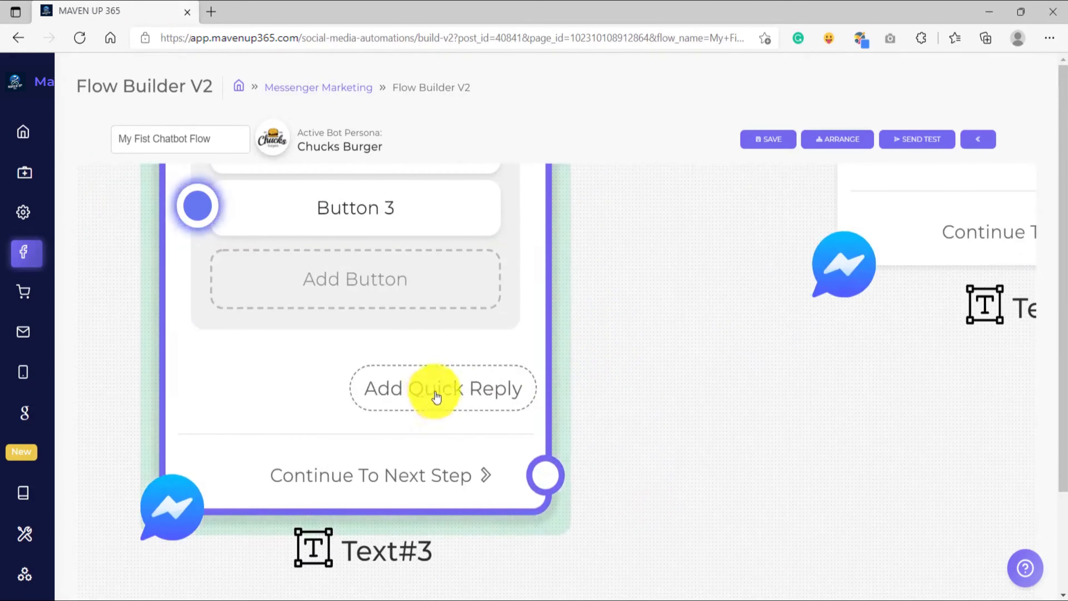
{"action": "left_click", "coordinate": [464, 395]}
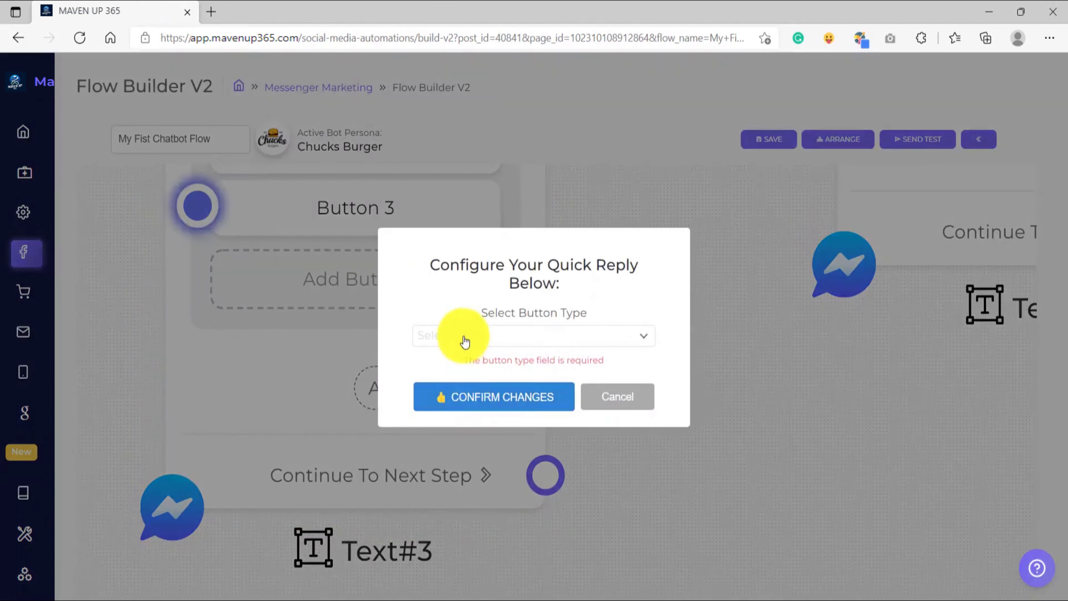
{"action": "left_click", "coordinate": [465, 341]}
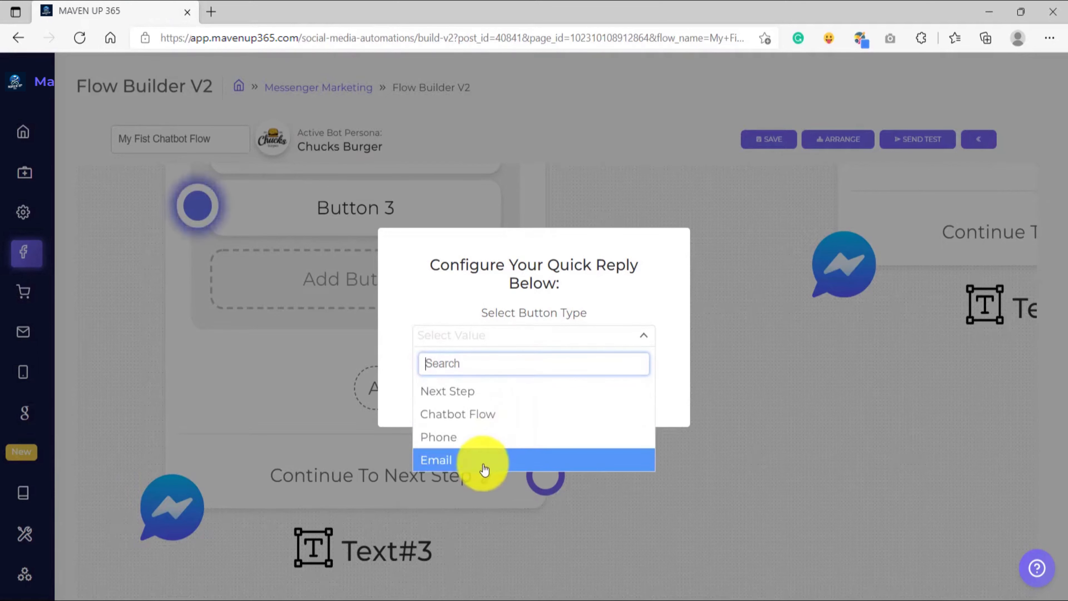
{"action": "left_click", "coordinate": [486, 393]}
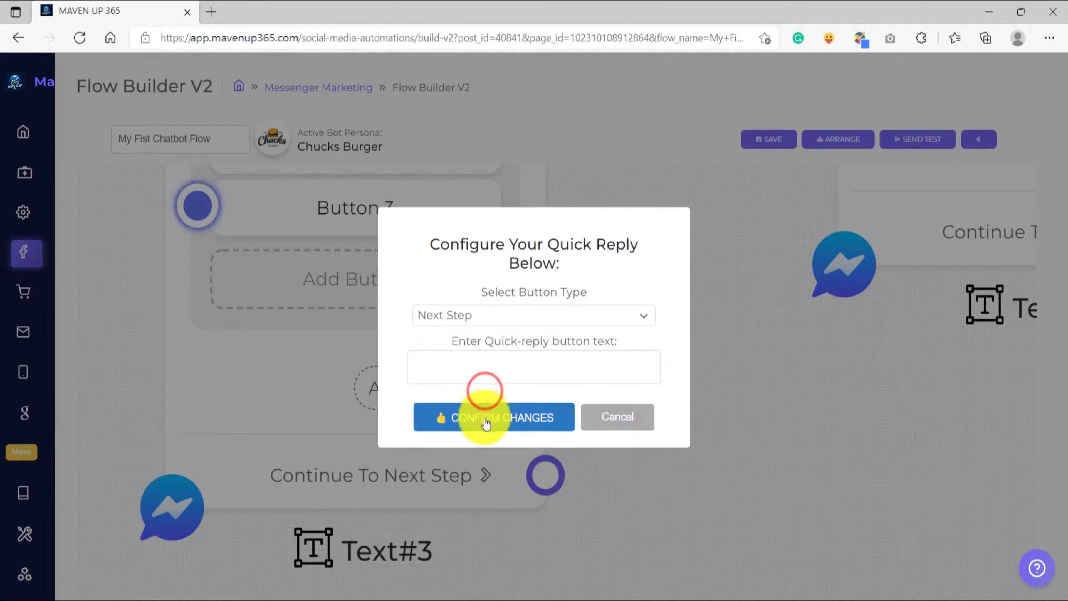
{"action": "left_click", "coordinate": [480, 375]}
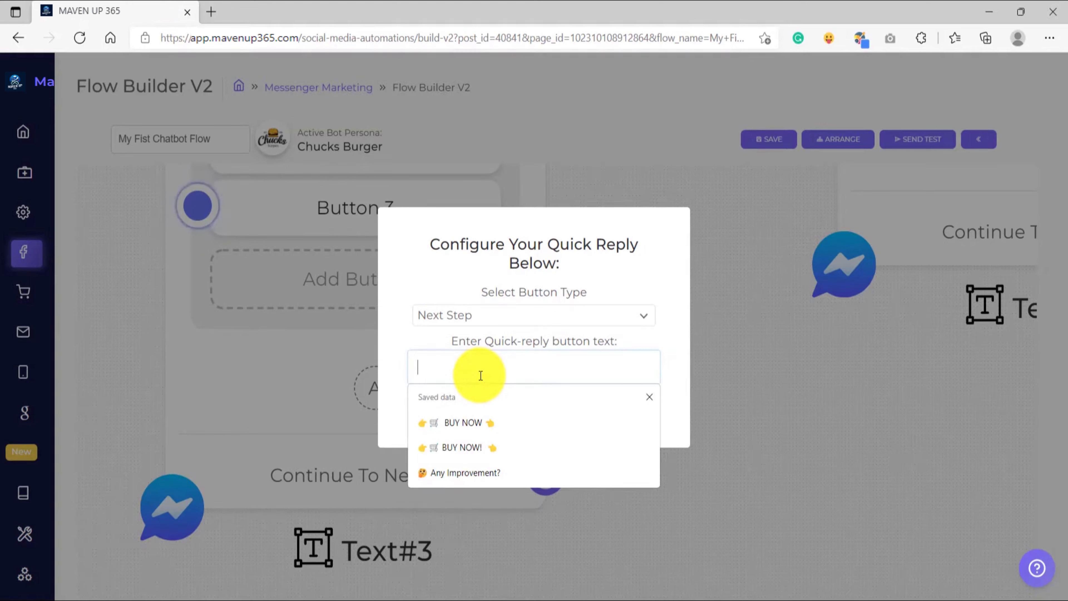
{"action": "type", "text": "Next Step Quick Repl"}
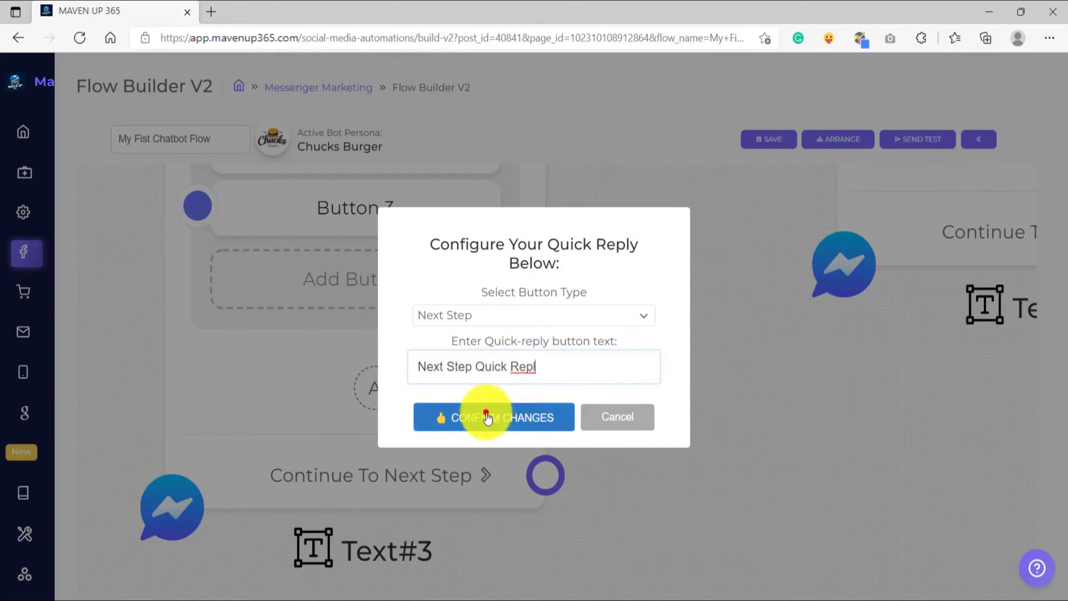
{"action": "left_click", "coordinate": [488, 416]}
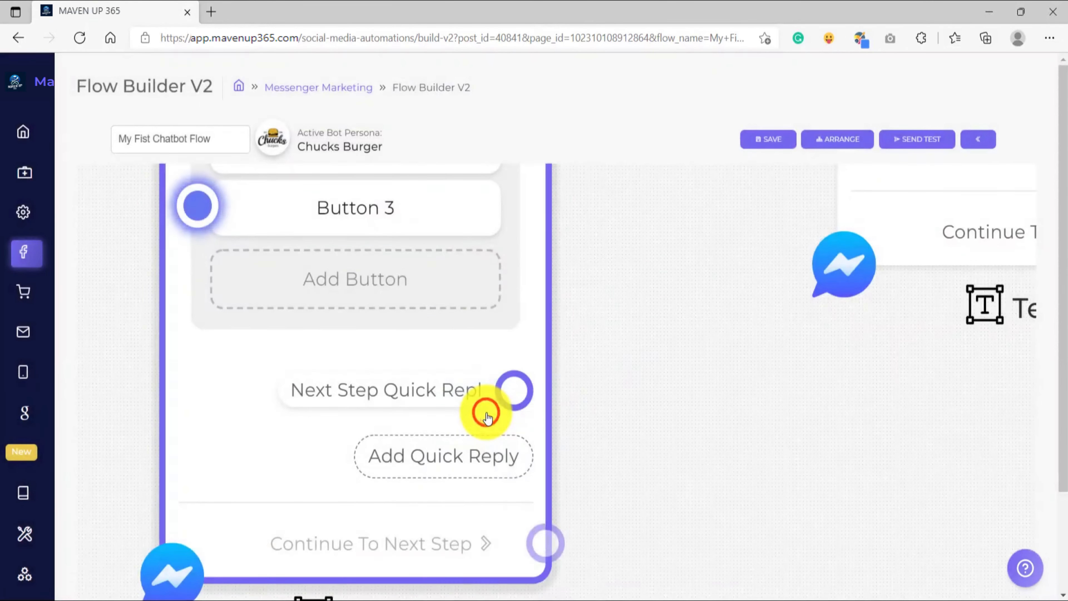
Shorten the quick reply's button text to "Next Step".
{"action": "scroll", "coordinate": [488, 412], "scroll_direction": "down", "scroll_amount": 3}
{"action": "left_click", "coordinate": [443, 403]}
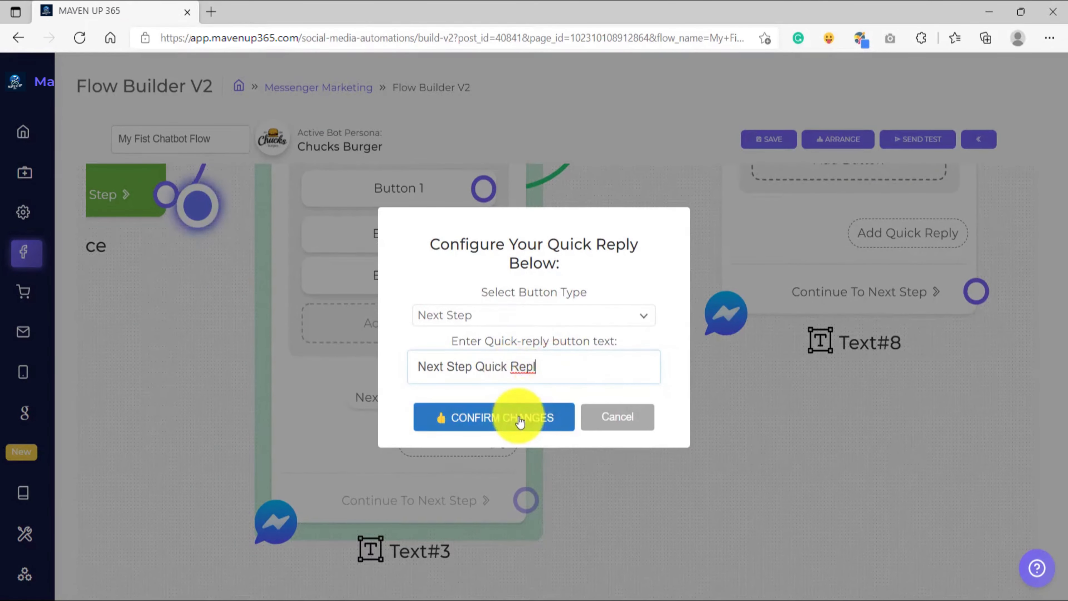
{"action": "left_click", "coordinate": [604, 416]}
{"action": "left_click", "coordinate": [444, 408]}
{"action": "left_click_drag", "start_coordinate": [547, 367], "coordinate": [400, 370]}
{"action": "left_click", "coordinate": [565, 373]}
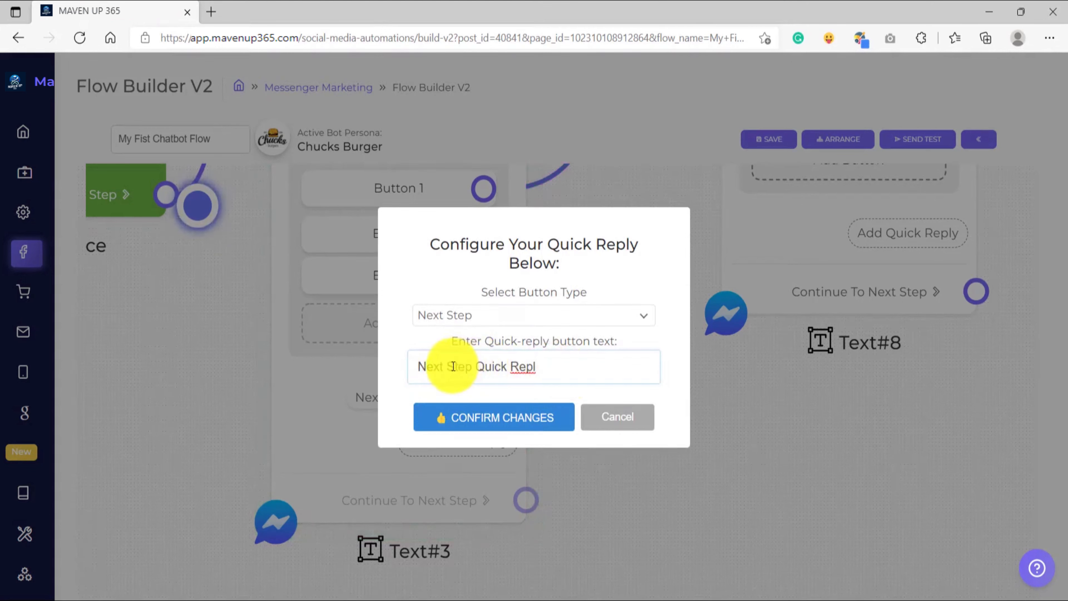
{"action": "left_click_drag", "start_coordinate": [475, 371], "coordinate": [567, 372]}
{"action": "key", "text": "BackSpace"}
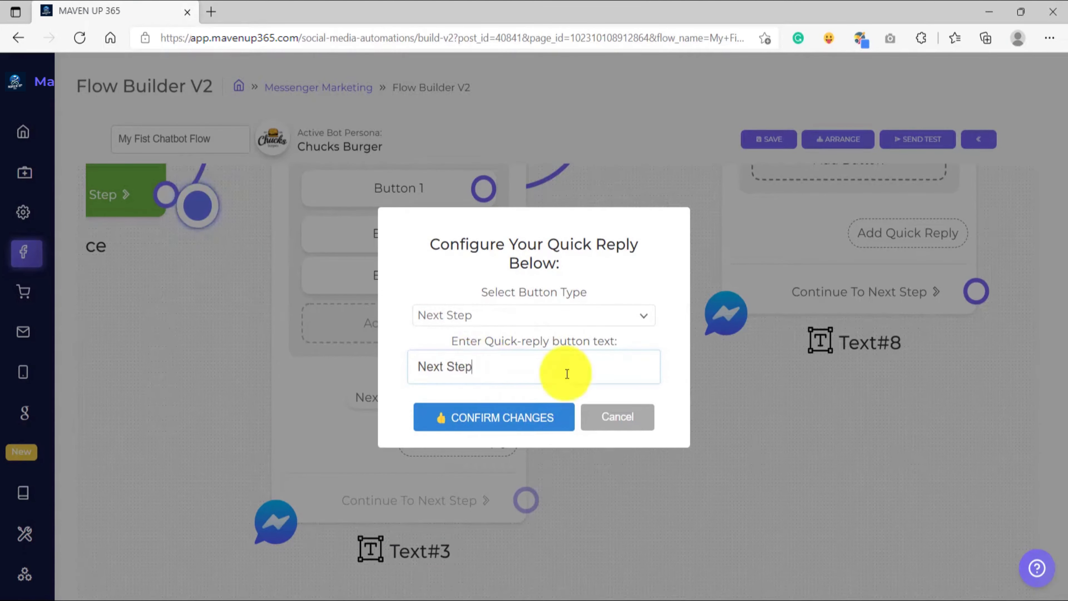
{"action": "left_click", "coordinate": [475, 418]}
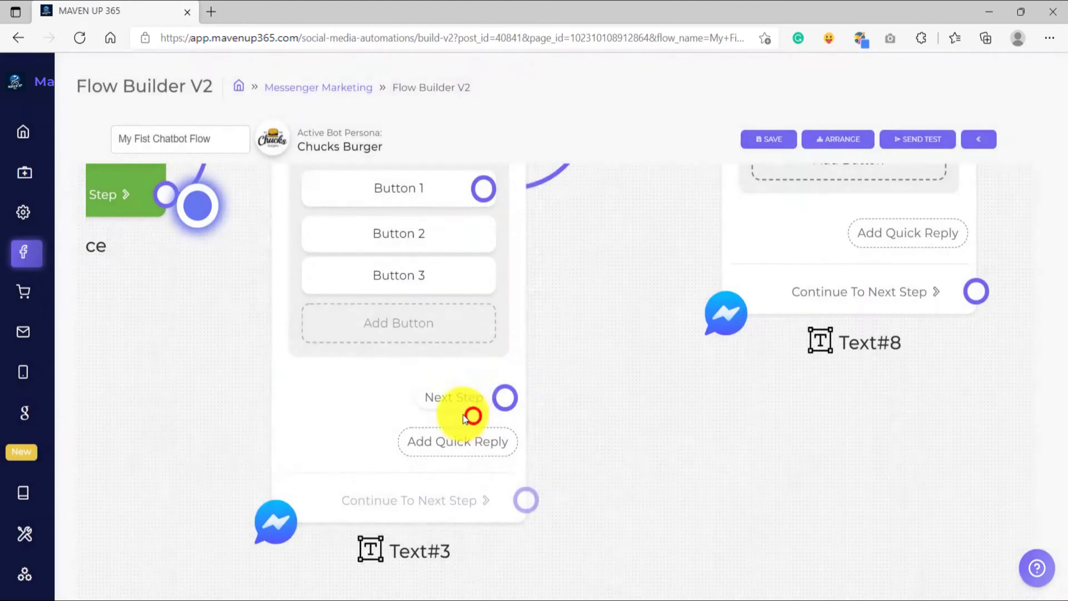
Try to save the flow while the Next Step quick reply has no connection.
{"action": "scroll", "coordinate": [468, 411], "scroll_direction": "up", "scroll_amount": 2}
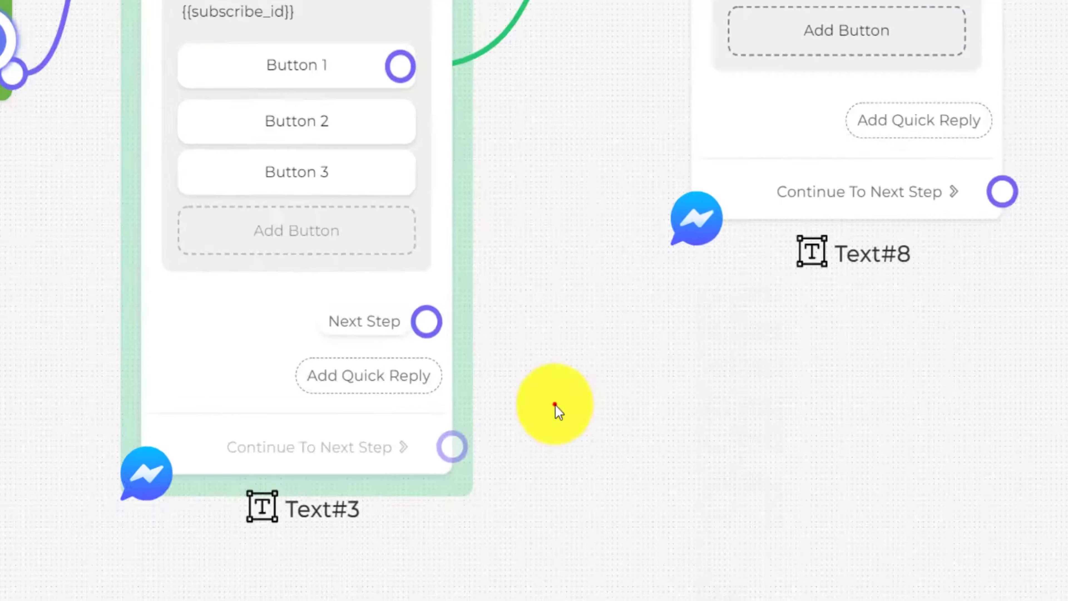
{"action": "left_click_drag", "start_coordinate": [555, 411], "coordinate": [518, 310]}
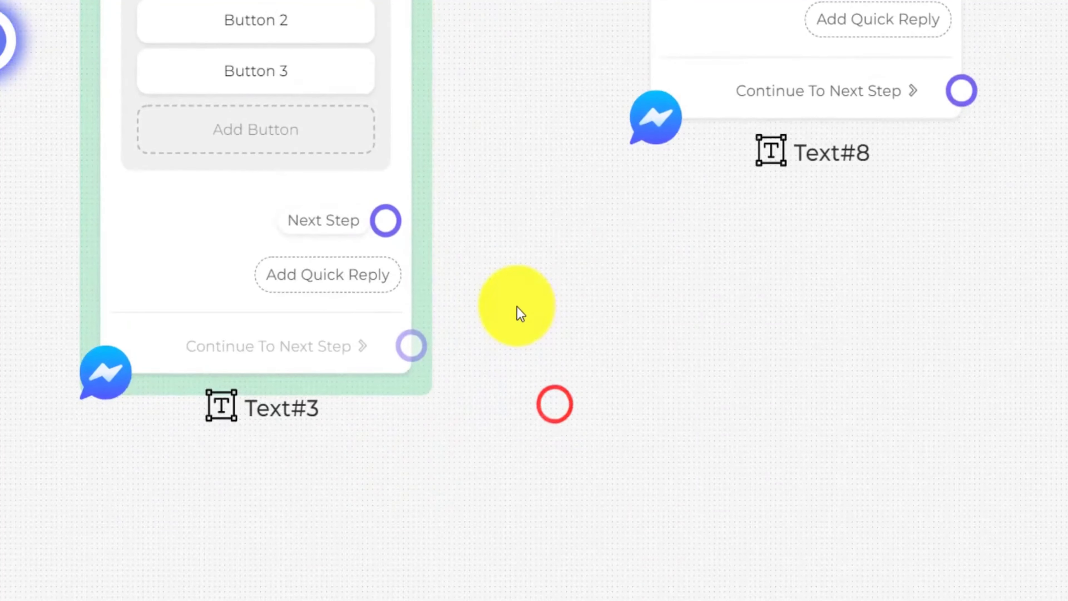
{"action": "left_click", "coordinate": [701, 148]}
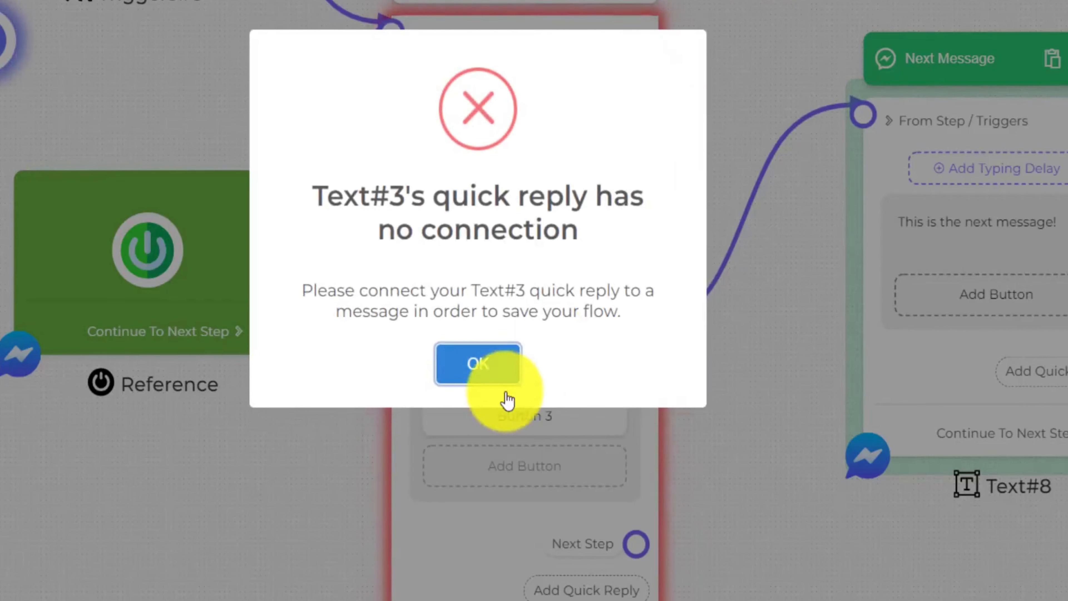
{"action": "left_click", "coordinate": [498, 373]}
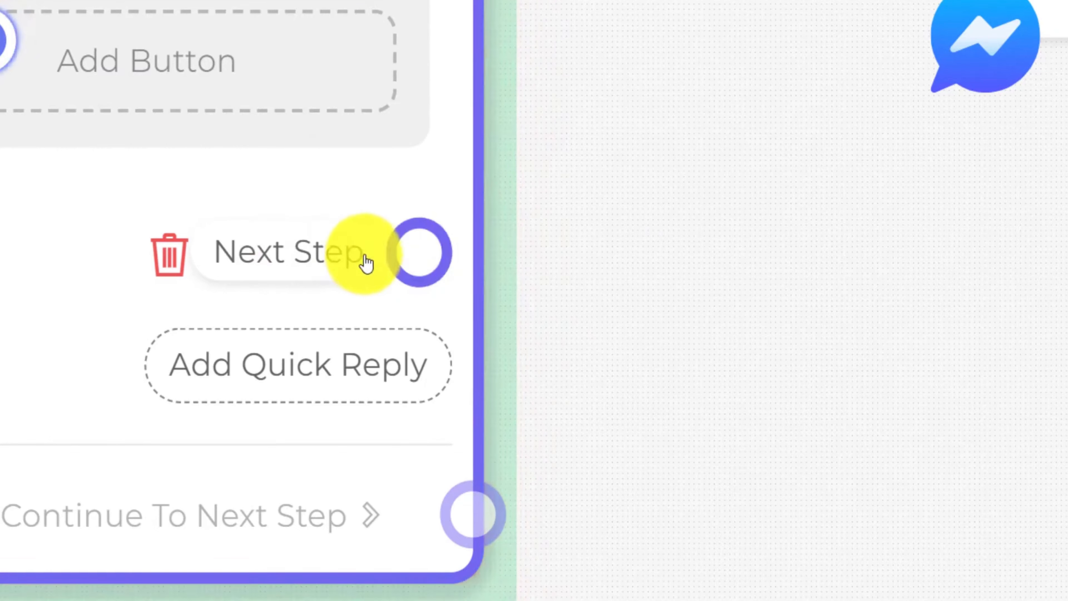
Open the Next Step quick reply's settings and view its button type choices.
{"action": "left_click", "coordinate": [318, 251]}
{"action": "left_click", "coordinate": [393, 199]}
{"action": "left_click", "coordinate": [369, 124]}
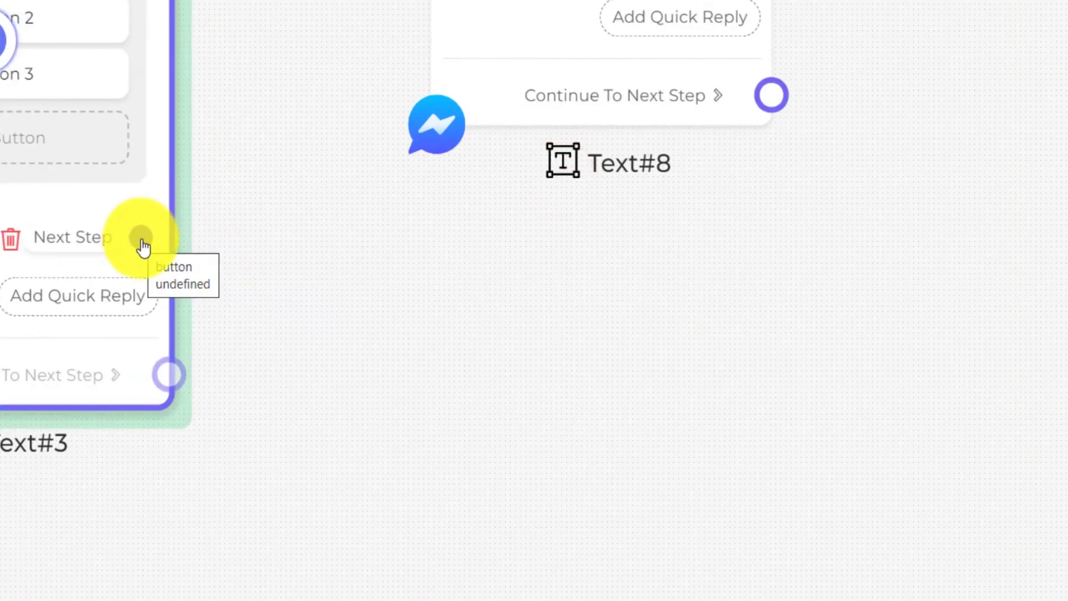
Connect the Next Step quick reply to a new Text element placed below the Next Message element.
{"action": "left_click_drag", "start_coordinate": [142, 240], "coordinate": [541, 424]}
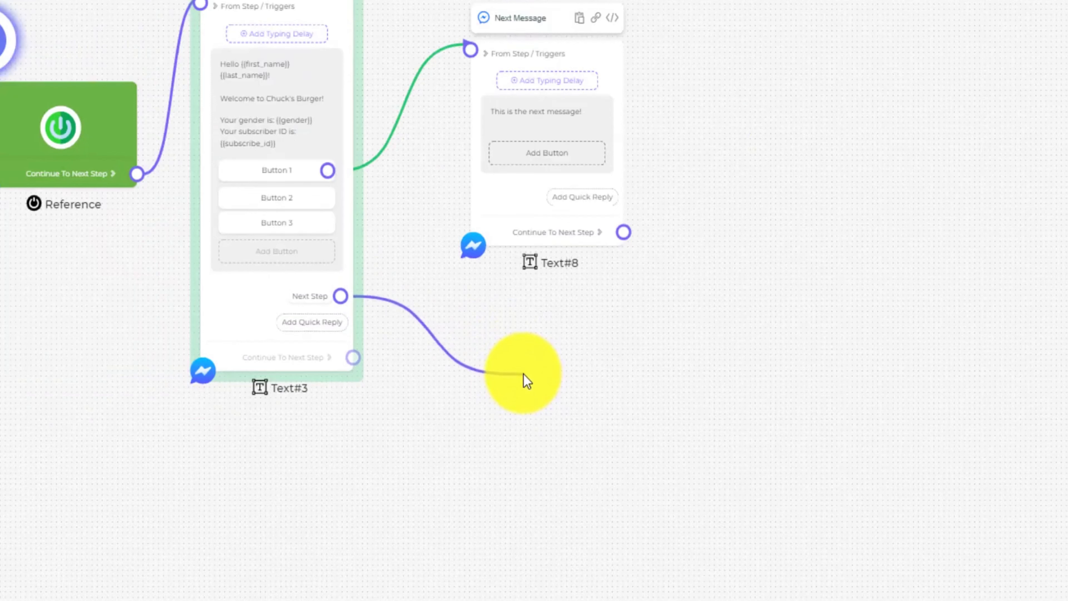
{"action": "left_click_drag", "start_coordinate": [524, 374], "coordinate": [523, 375]}
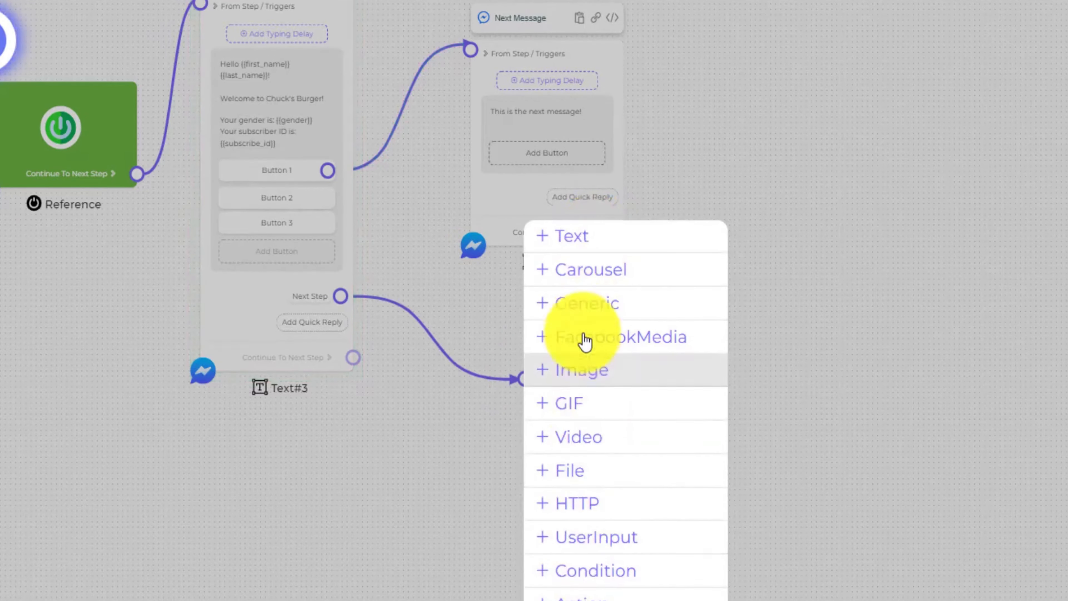
{"action": "left_click", "coordinate": [595, 253]}
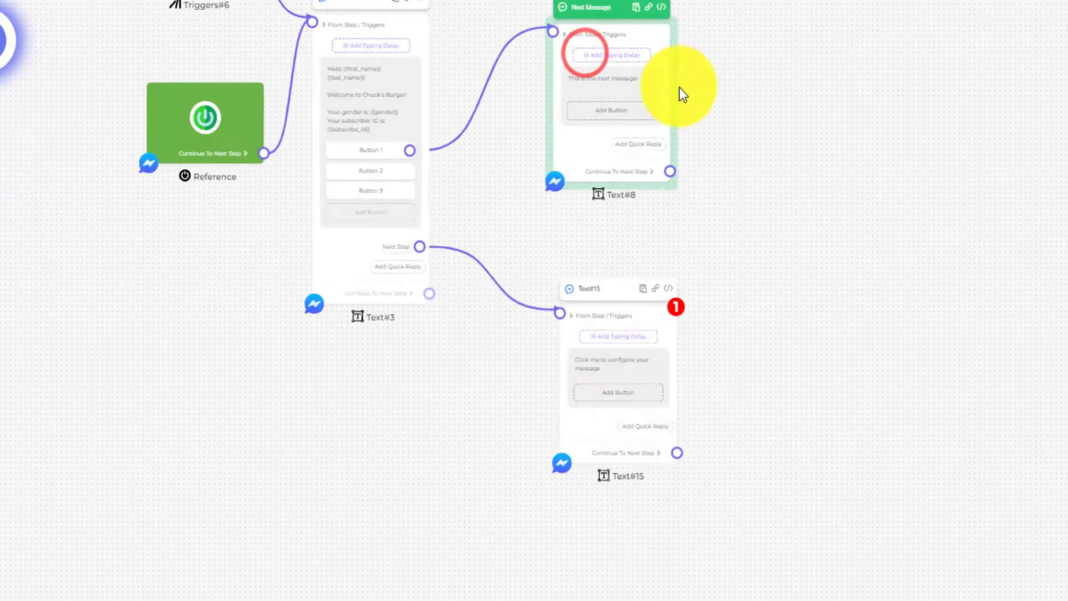
Move the Next Message element and the newly added Text element further up on the canvas.
{"action": "scroll", "coordinate": [680, 87], "scroll_direction": "down", "scroll_amount": 1}
{"action": "left_click_drag", "start_coordinate": [759, 105], "coordinate": [702, 261]}
{"action": "left_click_drag", "start_coordinate": [593, 193], "coordinate": [599, 63]}
{"action": "left_click_drag", "start_coordinate": [597, 434], "coordinate": [582, 318]}
{"action": "left_click_drag", "start_coordinate": [556, 131], "coordinate": [548, 104]}
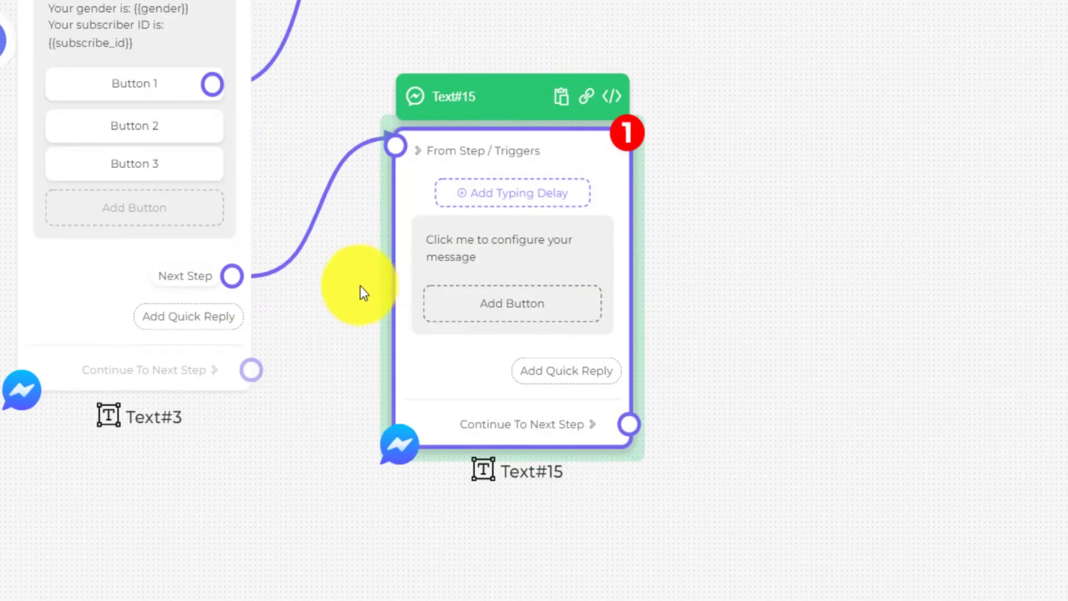
Add a second quick reply of type Email to the Start Flow message.
{"action": "scroll", "coordinate": [324, 329], "scroll_direction": "down", "scroll_amount": 1}
{"action": "left_click_drag", "start_coordinate": [330, 333], "coordinate": [429, 258]}
{"action": "left_click", "coordinate": [288, 255]}
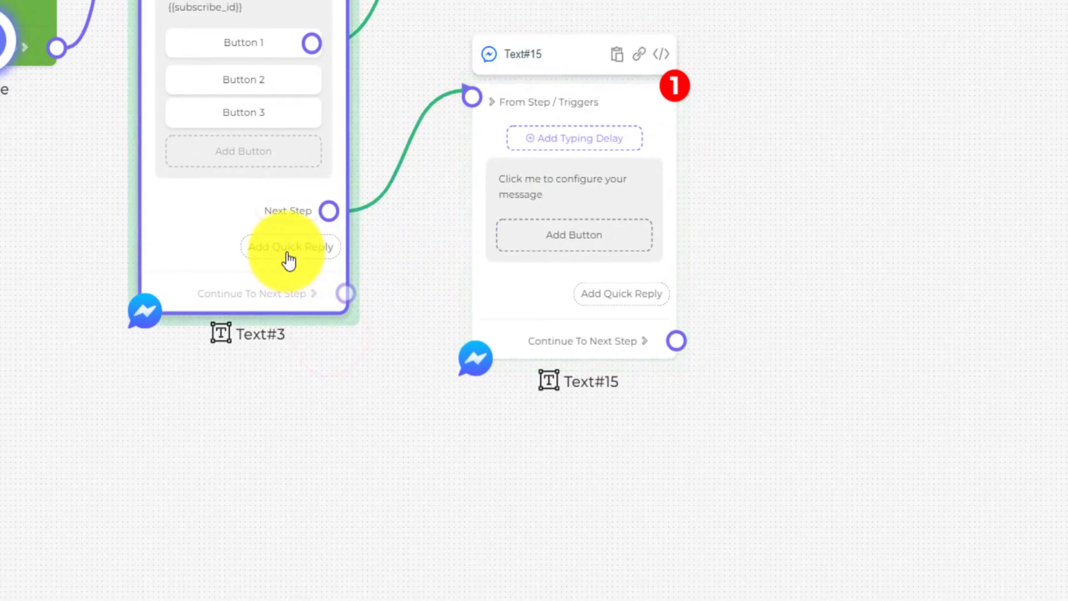
{"action": "left_click", "coordinate": [290, 255]}
{"action": "left_click", "coordinate": [370, 228]}
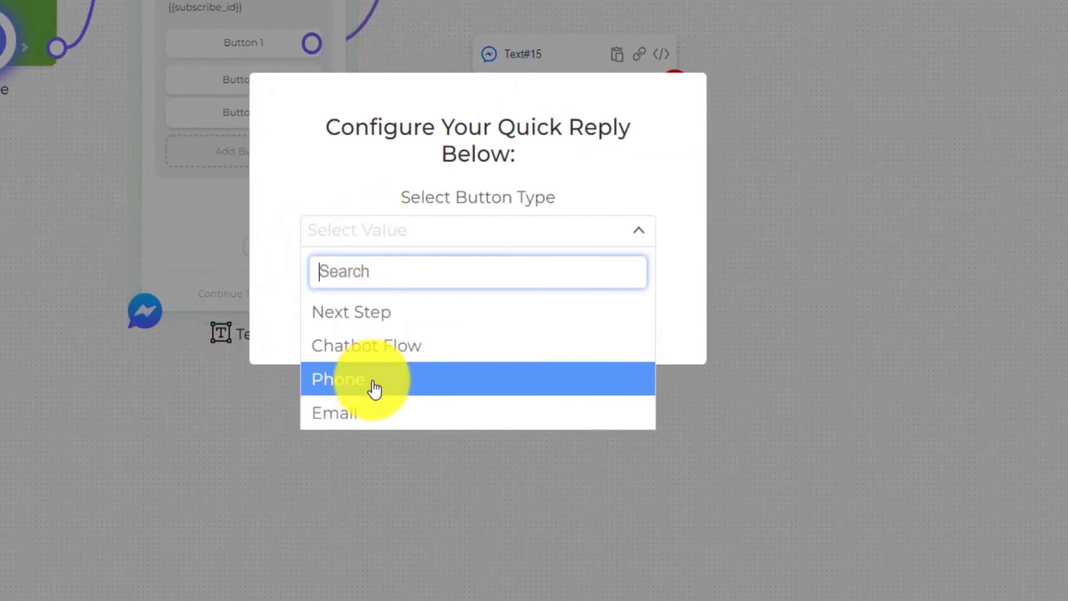
{"action": "left_click", "coordinate": [378, 415]}
{"action": "left_click", "coordinate": [409, 308]}
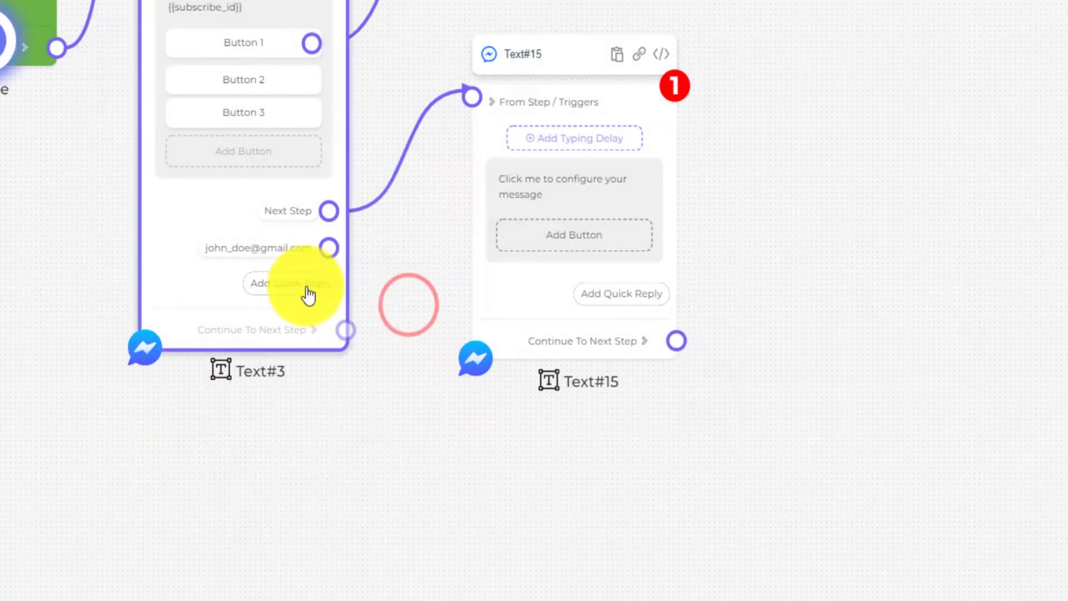
Move the Text#15 element up and to the right, and connect the email quick reply to a new Text element below it.
{"action": "left_click_drag", "start_coordinate": [571, 147], "coordinate": [745, 73]}
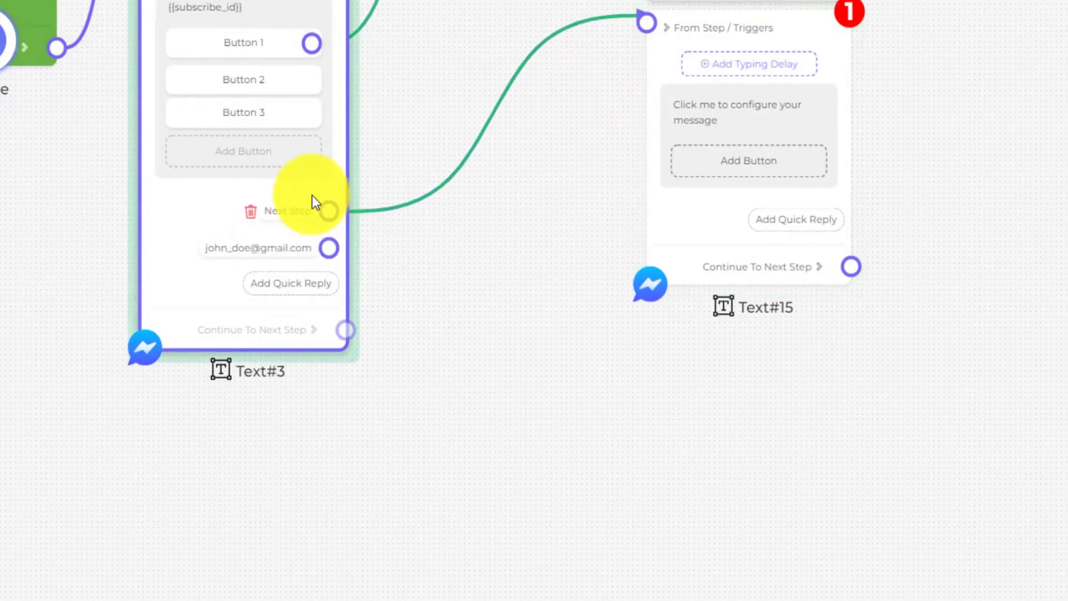
{"action": "scroll", "coordinate": [316, 202], "scroll_direction": "up", "scroll_amount": 5}
{"action": "scroll", "coordinate": [365, 314], "scroll_direction": "down", "scroll_amount": 6}
{"action": "left_click_drag", "start_coordinate": [523, 390], "coordinate": [501, 290]}
{"action": "left_click_drag", "start_coordinate": [343, 212], "coordinate": [651, 341]}
{"action": "left_click", "coordinate": [647, 238]}
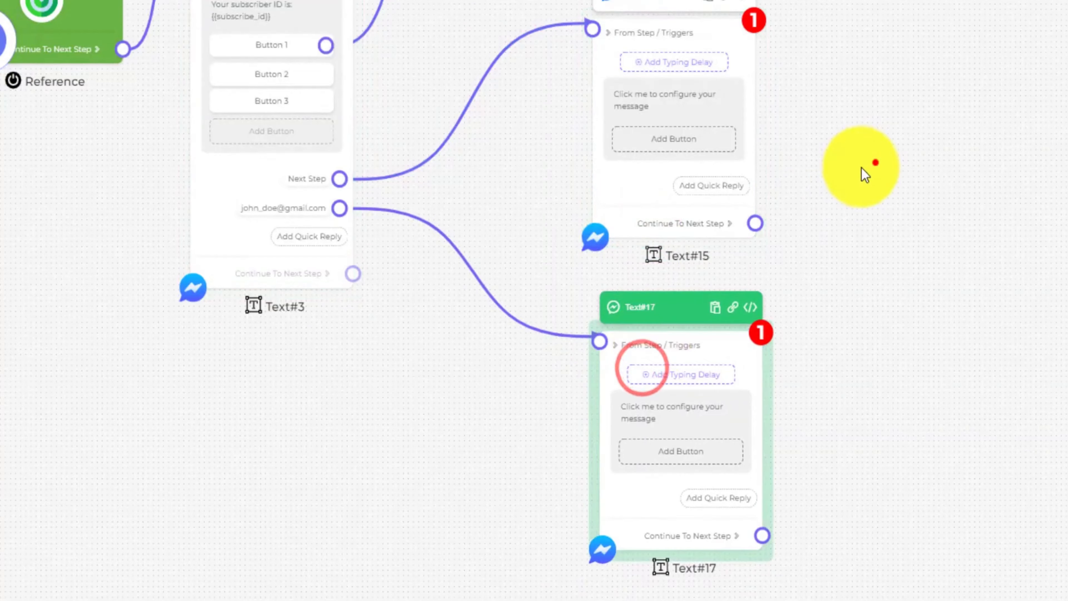
Examine the error badges on the two newly added Text elements.
{"action": "left_click_drag", "start_coordinate": [861, 167], "coordinate": [668, 236]}
{"action": "scroll", "coordinate": [637, 97], "scroll_direction": "up", "scroll_amount": 5}
{"action": "mouse_move", "coordinate": [469, 86]}
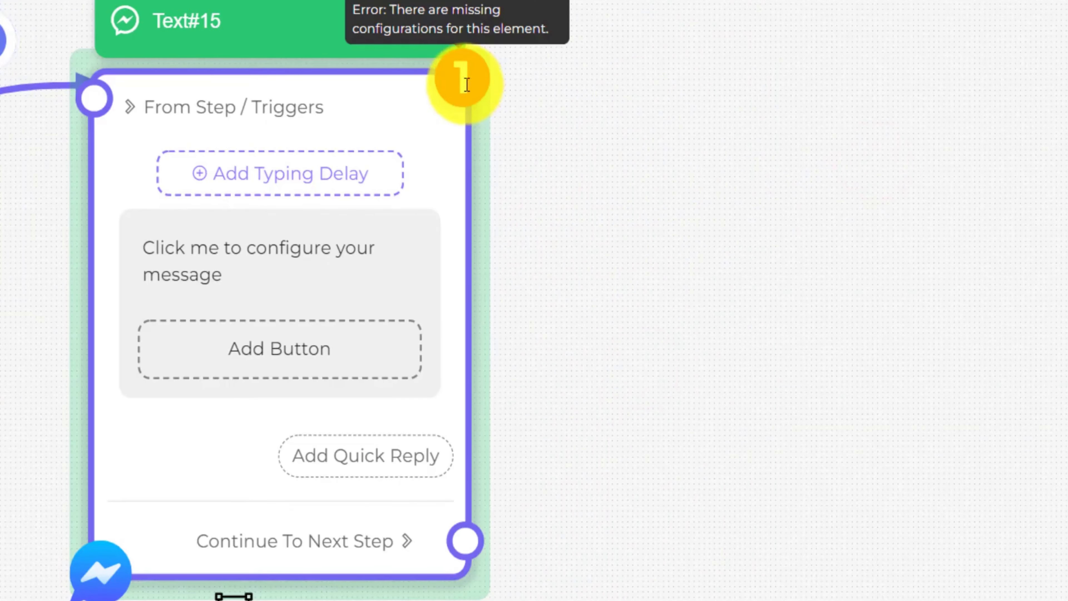
{"action": "scroll", "coordinate": [466, 91], "scroll_direction": "down", "scroll_amount": 3}
{"action": "left_click_drag", "start_coordinate": [553, 449], "coordinate": [643, 237]}
{"action": "mouse_move", "coordinate": [556, 306]}
{"action": "scroll", "coordinate": [564, 299], "scroll_direction": "up", "scroll_amount": 1}
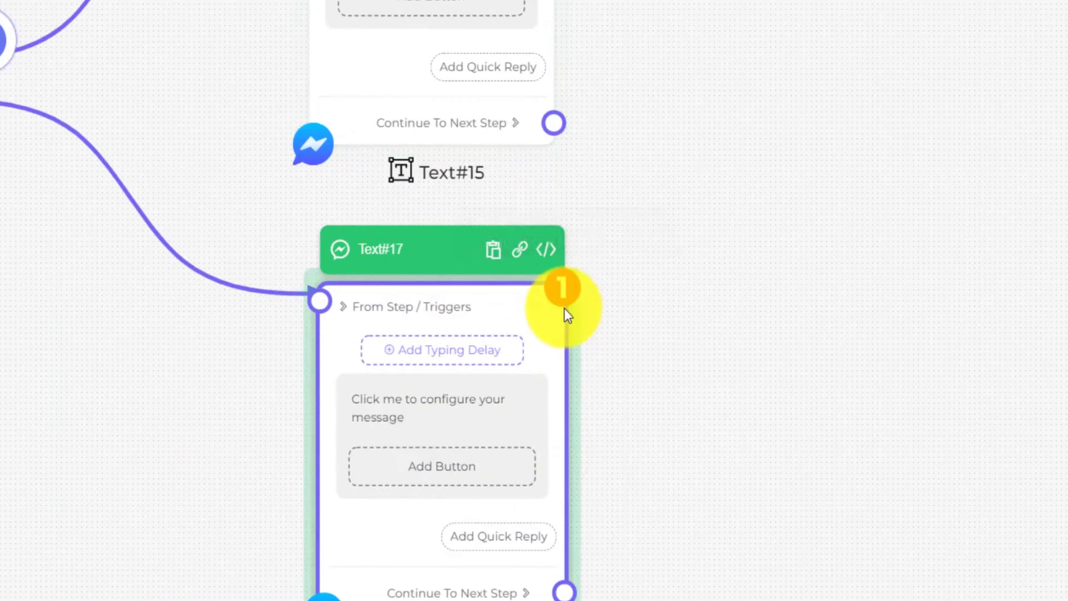
Add a third quick reply of type Phone to the Start Flow message.
{"action": "scroll", "coordinate": [566, 311], "scroll_direction": "down", "scroll_amount": 3}
{"action": "left_click_drag", "start_coordinate": [644, 322], "coordinate": [830, 243]}
{"action": "left_click_drag", "start_coordinate": [367, 206], "coordinate": [416, 320]}
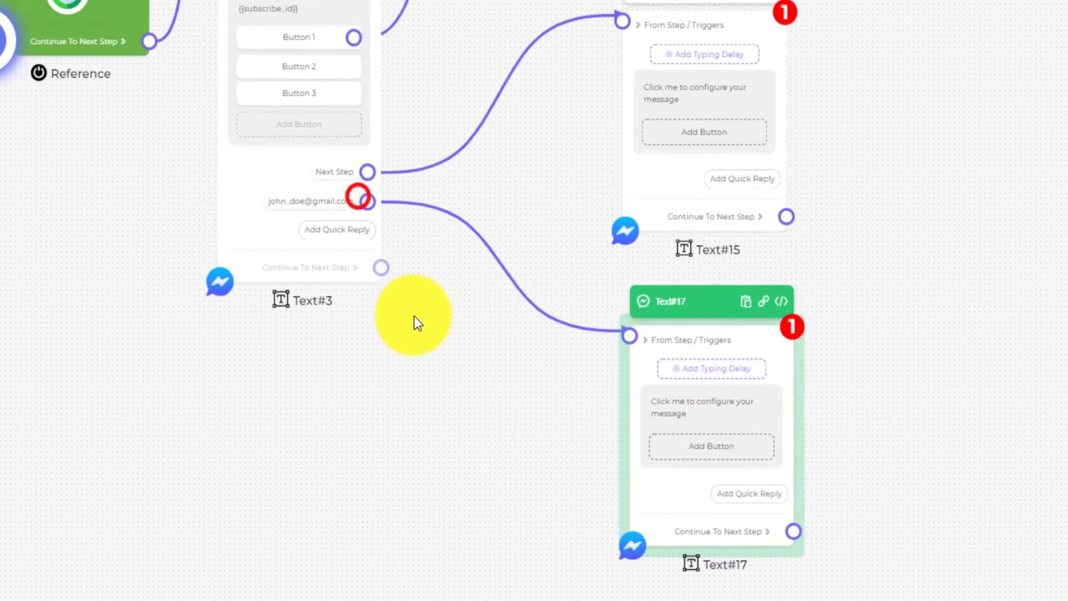
{"action": "scroll", "coordinate": [330, 237], "scroll_direction": "up", "scroll_amount": 3}
{"action": "left_click", "coordinate": [334, 232]}
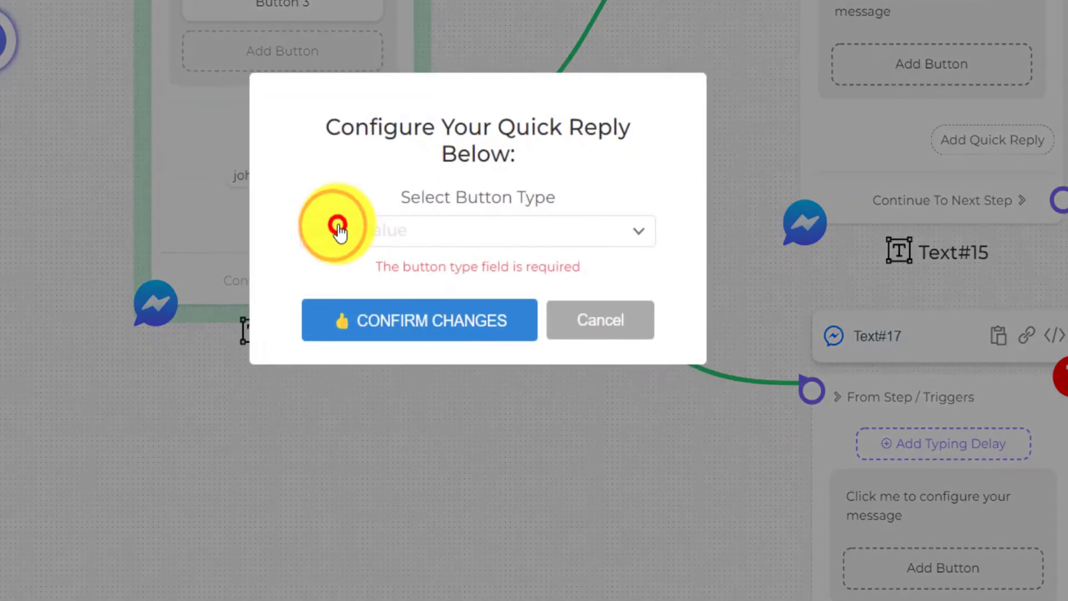
{"action": "left_click", "coordinate": [334, 229]}
{"action": "left_click", "coordinate": [344, 381]}
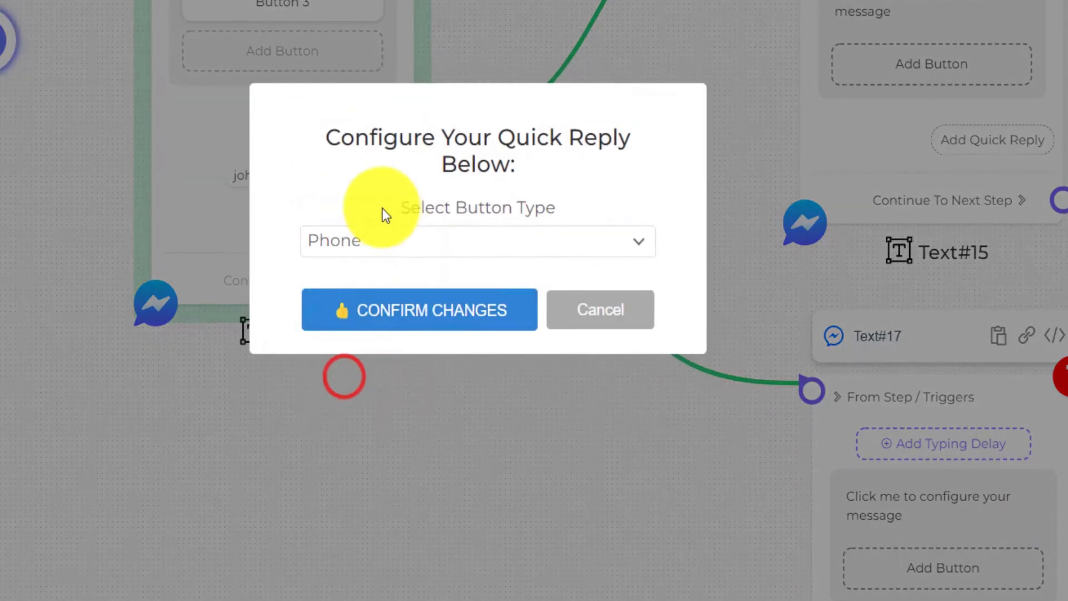
{"action": "left_click", "coordinate": [367, 305]}
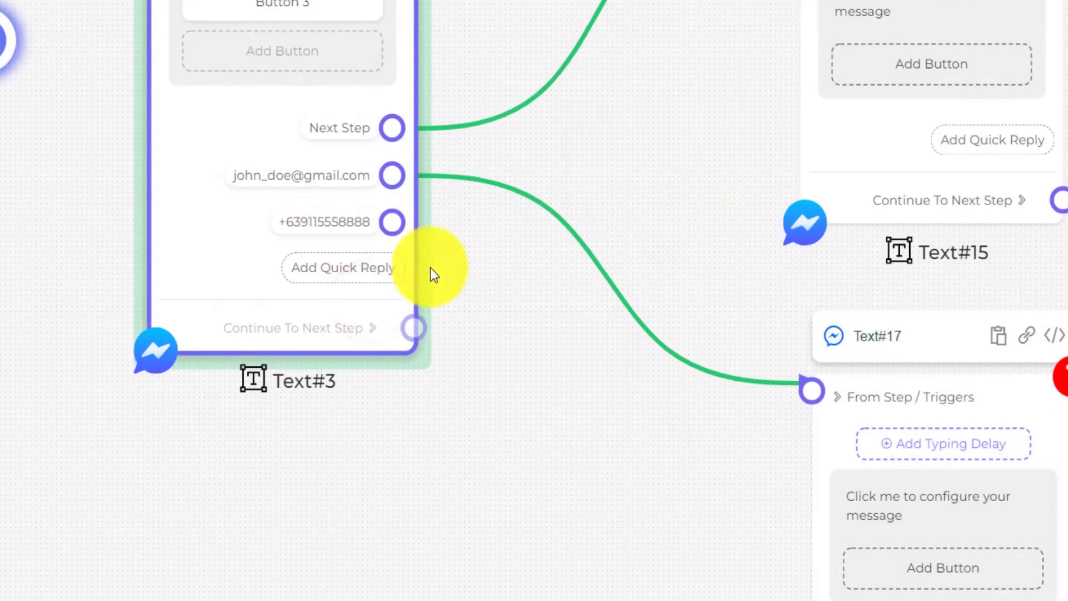
Connect the phone quick reply to a new Text element placed below the Text#17 element.
{"action": "scroll", "coordinate": [658, 467], "scroll_direction": "down", "scroll_amount": 2}
{"action": "left_click_drag", "start_coordinate": [673, 486], "coordinate": [644, 258]}
{"action": "left_click_drag", "start_coordinate": [407, 53], "coordinate": [581, 529]}
{"action": "left_click", "coordinate": [637, 236]}
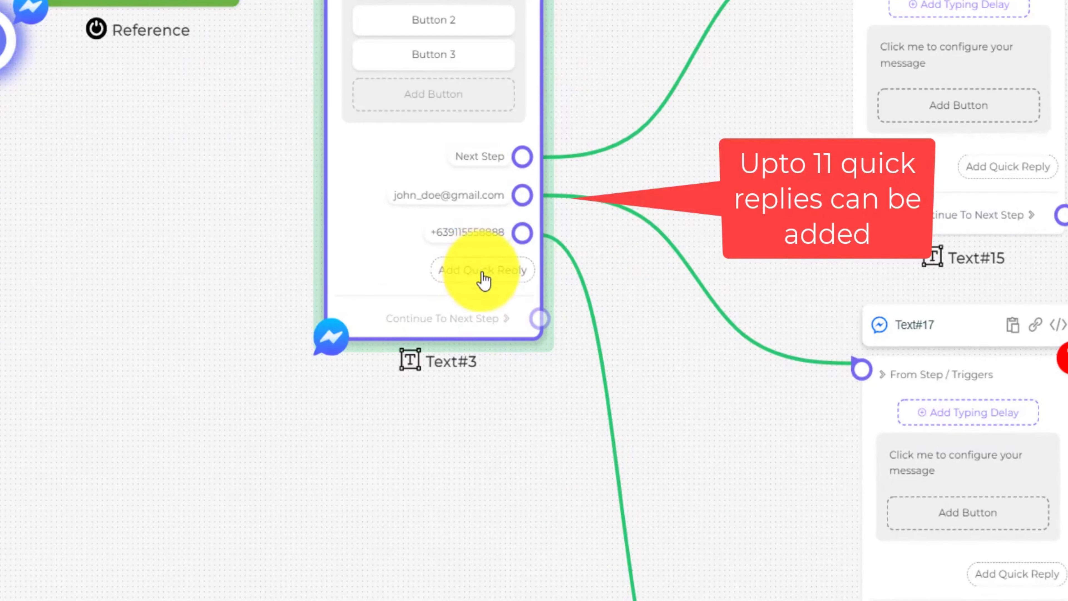
Examine the three quick replies of the Start Flow message and their connections.
{"action": "scroll", "coordinate": [484, 277], "scroll_direction": "down", "scroll_amount": 3}
{"action": "left_click_drag", "start_coordinate": [618, 57], "coordinate": [591, 196]}
{"action": "scroll", "coordinate": [423, 197], "scroll_direction": "up", "scroll_amount": 4}
{"action": "scroll", "coordinate": [427, 204], "scroll_direction": "up", "scroll_amount": 2}
{"action": "scroll", "coordinate": [424, 371], "scroll_direction": "down", "scroll_amount": 5}
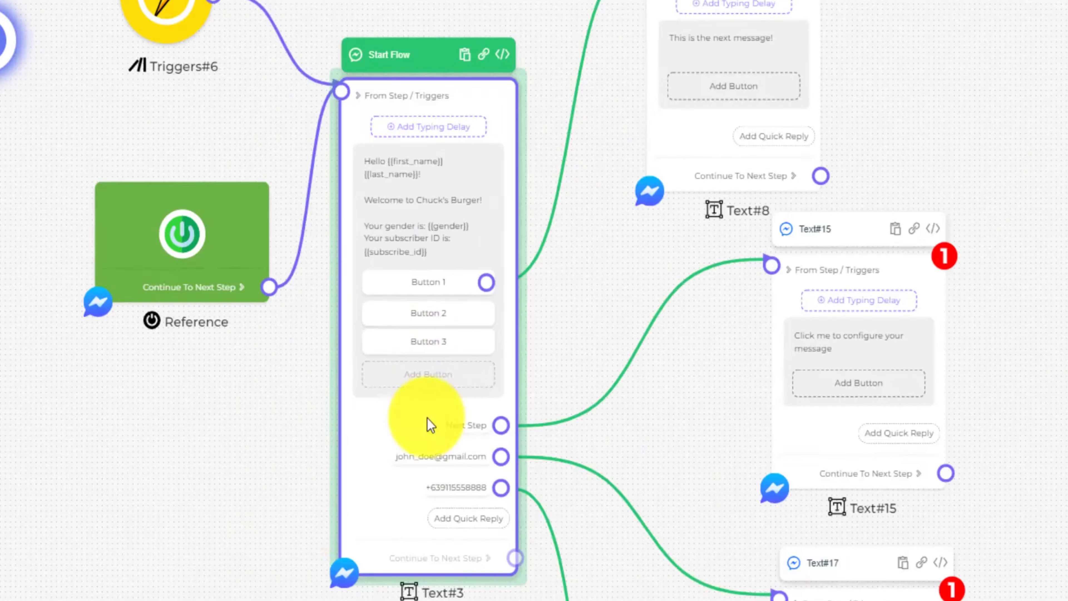
{"action": "left_click_drag", "start_coordinate": [261, 554], "coordinate": [264, 366]}
{"action": "scroll", "coordinate": [419, 362], "scroll_direction": "up", "scroll_amount": 4}
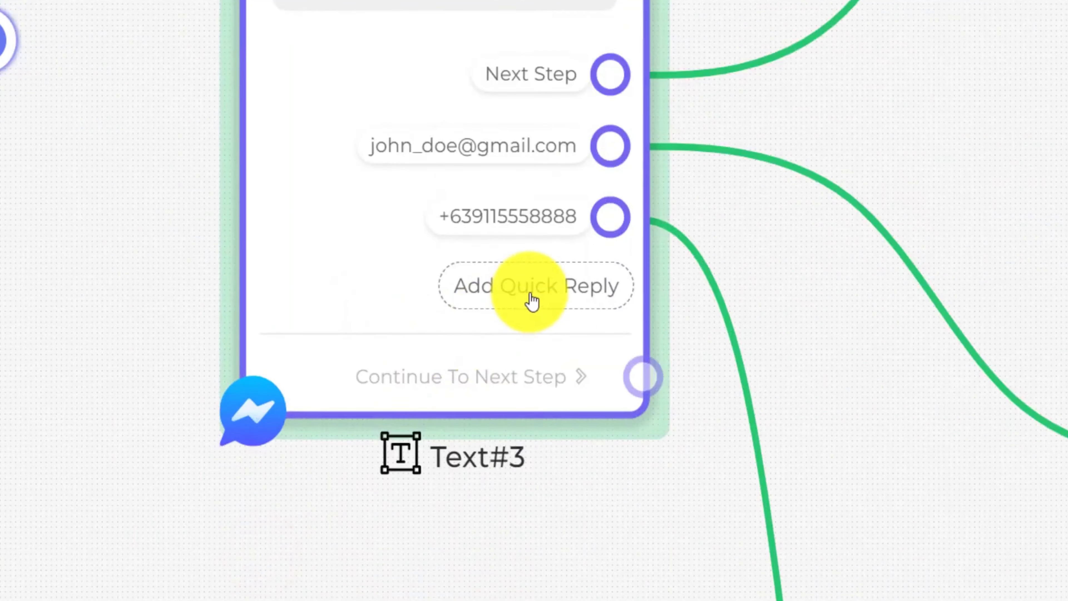
{"action": "scroll", "coordinate": [528, 293], "scroll_direction": "down", "scroll_amount": 5}
{"action": "left_click_drag", "start_coordinate": [581, 449], "coordinate": [544, 412]}
{"action": "scroll", "coordinate": [495, 251], "scroll_direction": "up", "scroll_amount": 3}
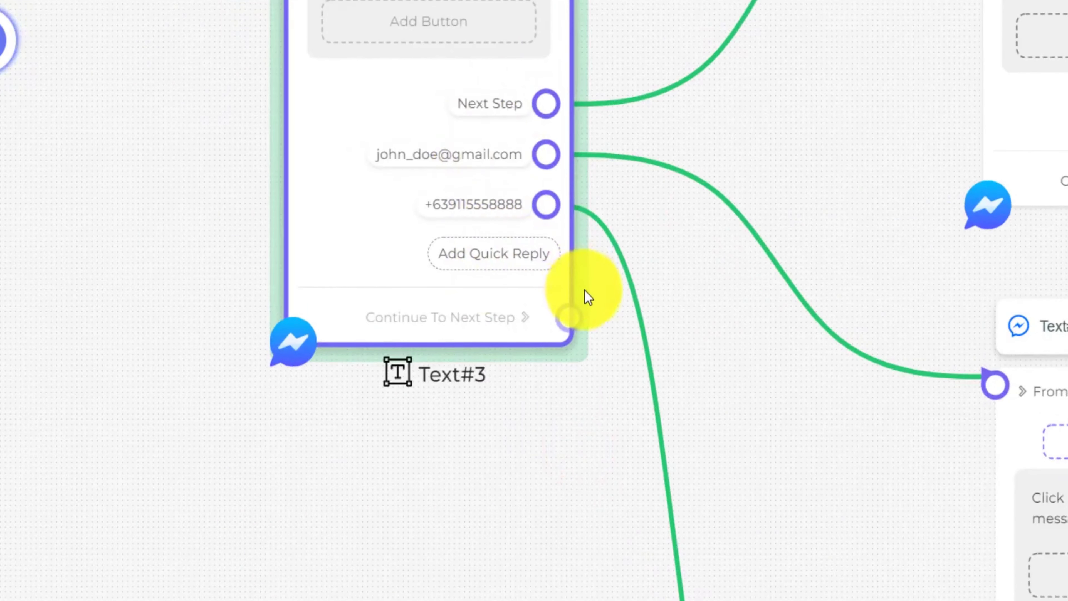
{"action": "left_click_drag", "start_coordinate": [723, 336], "coordinate": [653, 407]}
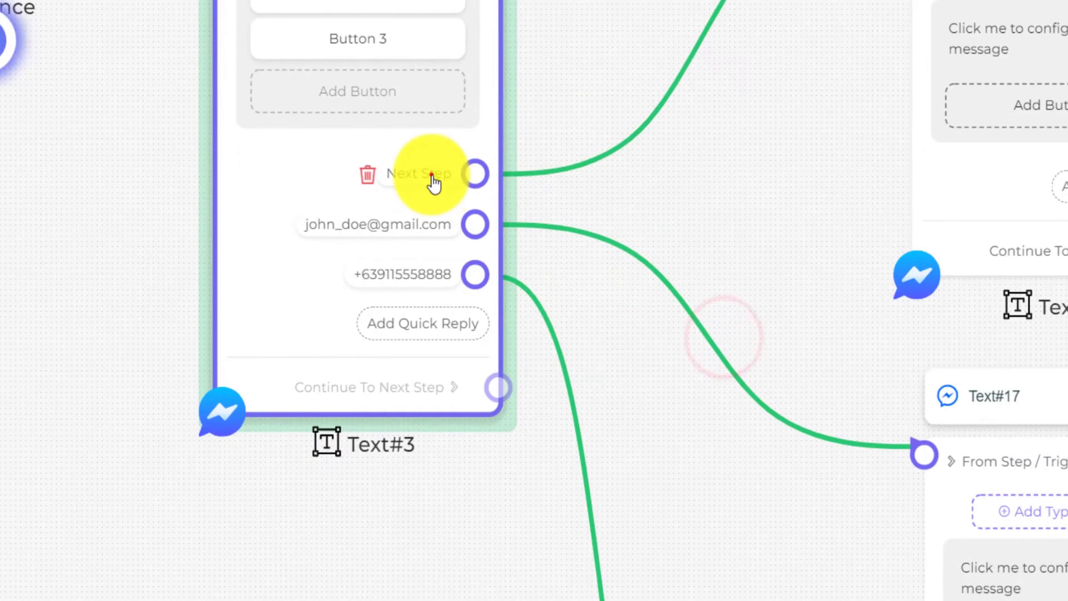
Review the Next Step quick reply's settings and the button types offered for a new quick reply, without saving.
{"action": "left_click", "coordinate": [429, 168]}
{"action": "left_click", "coordinate": [605, 344]}
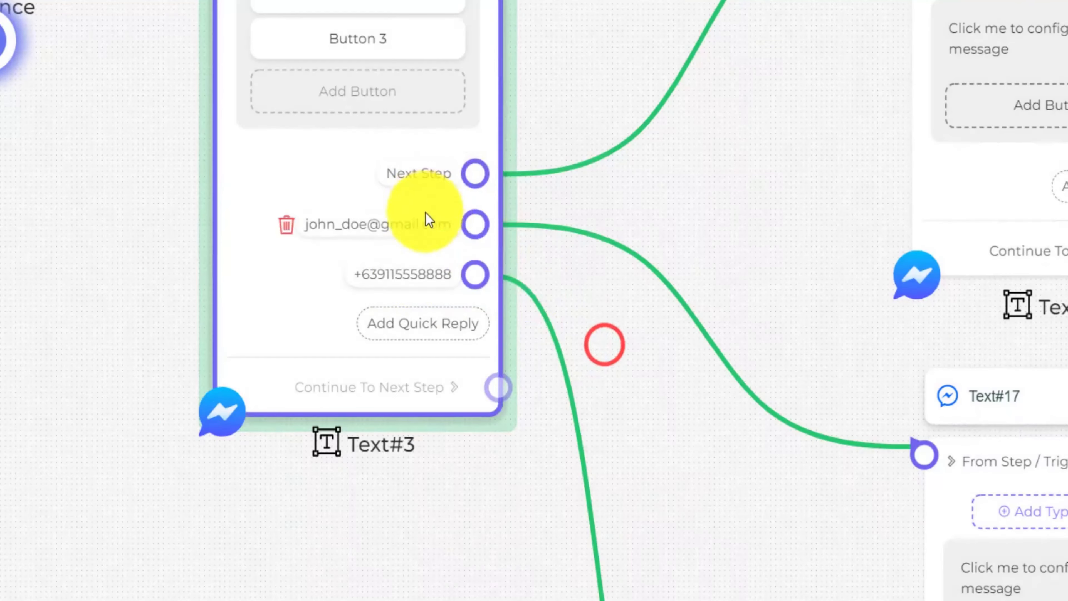
{"action": "left_click", "coordinate": [419, 322]}
{"action": "left_click", "coordinate": [444, 232]}
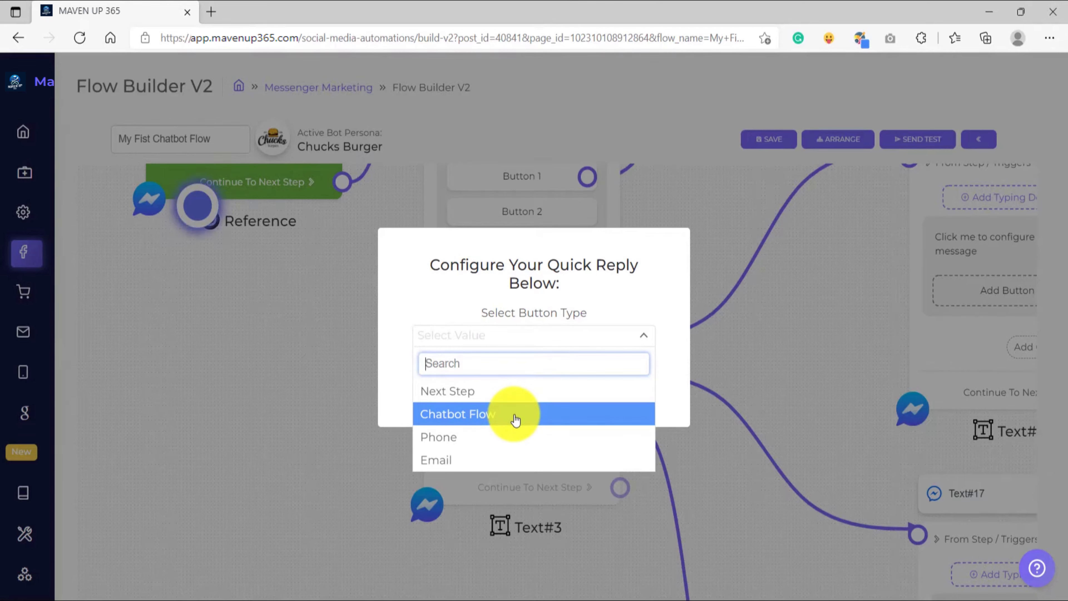
{"action": "left_click", "coordinate": [557, 305]}
{"action": "left_click", "coordinate": [616, 394]}
Check the error badges on the quick reply Text elements and try to save the flow.
{"action": "scroll", "coordinate": [638, 403], "scroll_direction": "down", "scroll_amount": 1}
{"action": "left_click_drag", "start_coordinate": [685, 425], "coordinate": [669, 438]}
{"action": "scroll", "coordinate": [613, 391], "scroll_direction": "up", "scroll_amount": 6}
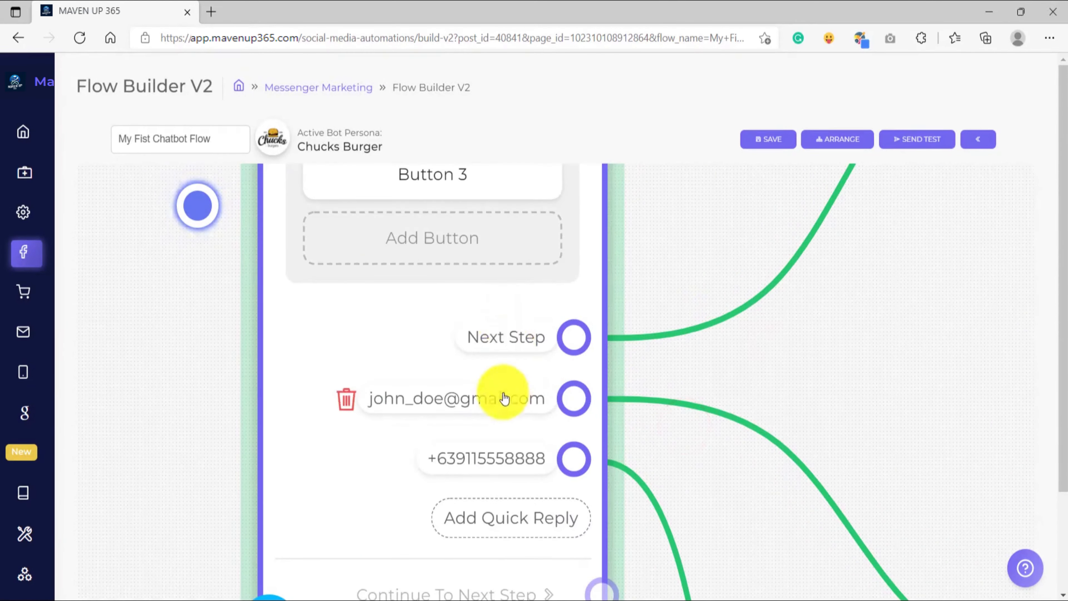
{"action": "scroll", "coordinate": [494, 400], "scroll_direction": "down", "scroll_amount": 5}
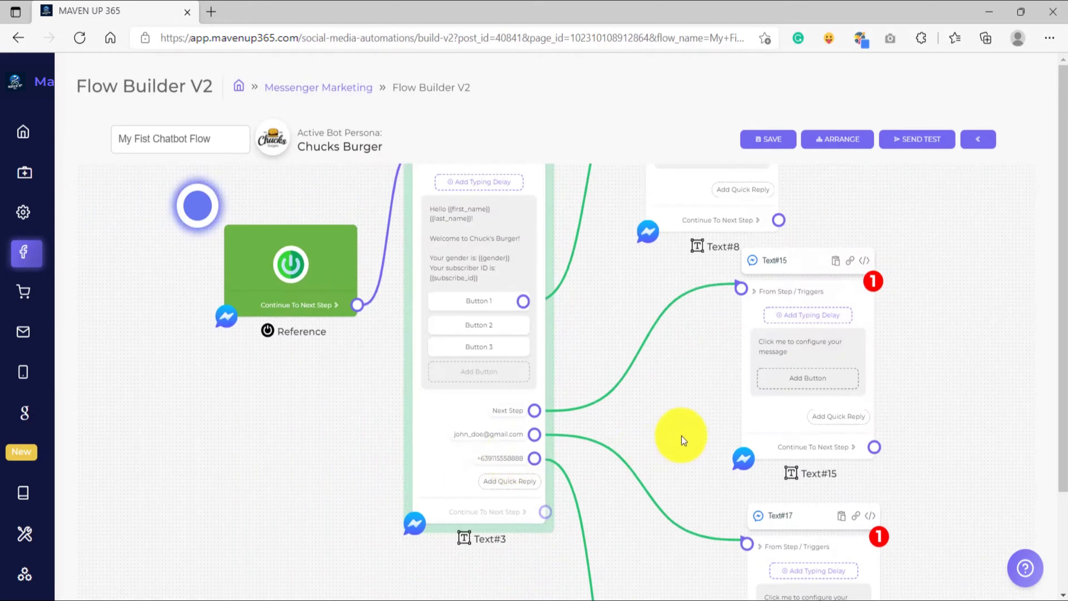
{"action": "scroll", "coordinate": [585, 359], "scroll_direction": "down", "scroll_amount": 3}
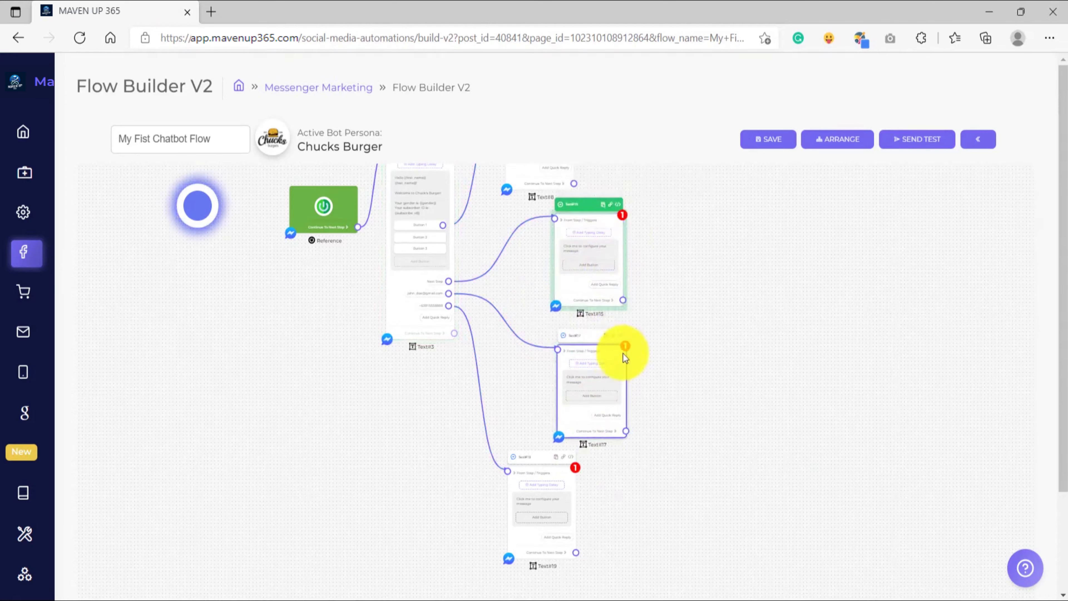
{"action": "left_click", "coordinate": [768, 142]}
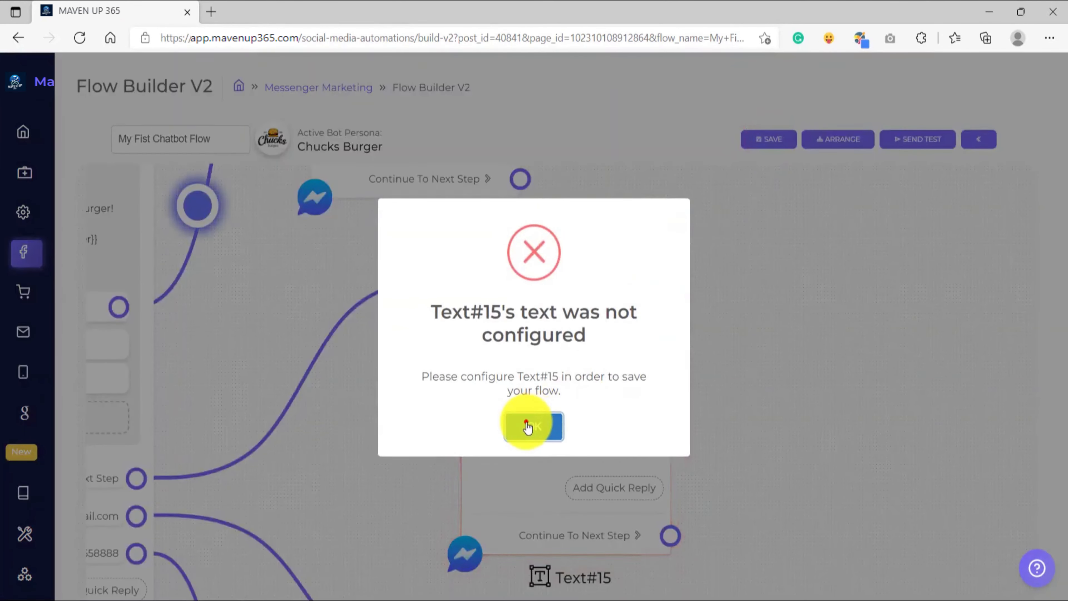
{"action": "left_click", "coordinate": [527, 422]}
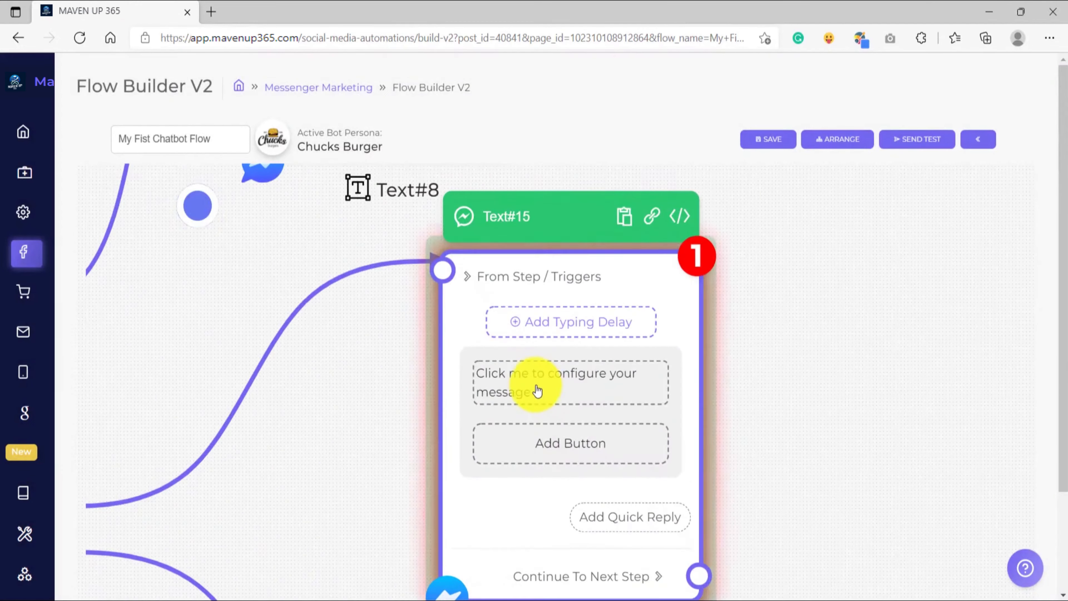
Set the message of the Text#15 element to "This is your next step quick reply connection".
{"action": "scroll", "coordinate": [537, 384], "scroll_direction": "down", "scroll_amount": 7}
{"action": "left_click", "coordinate": [460, 415]}
{"action": "scroll", "coordinate": [353, 406], "scroll_direction": "up", "scroll_amount": 5}
{"action": "left_click", "coordinate": [660, 324]}
{"action": "left_click", "coordinate": [510, 325]}
{"action": "type", "text": "This is your ne"}
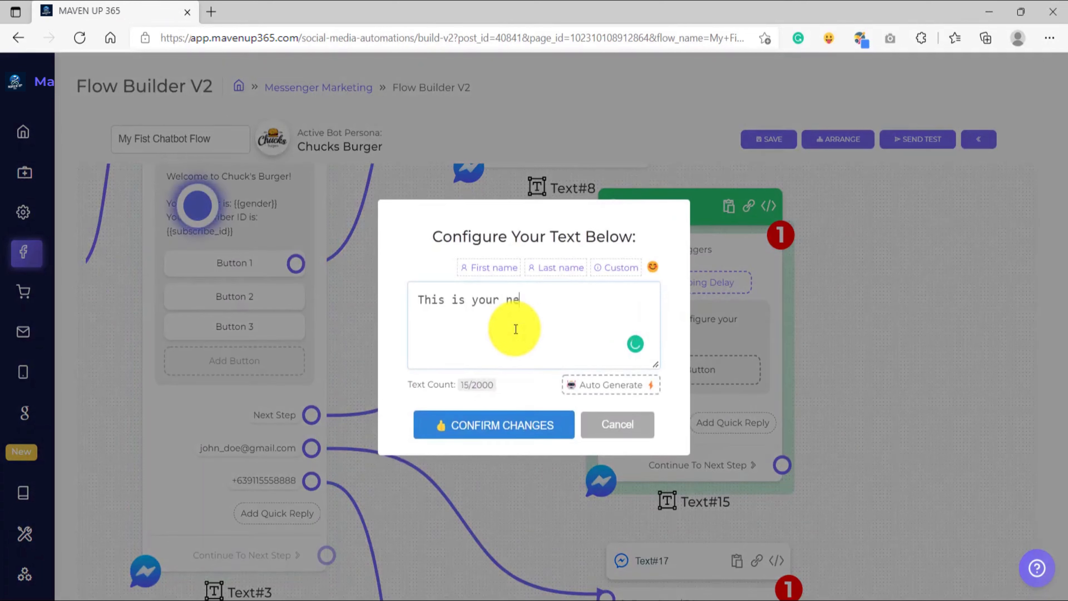
{"action": "type", "text": "xt step quick r"}
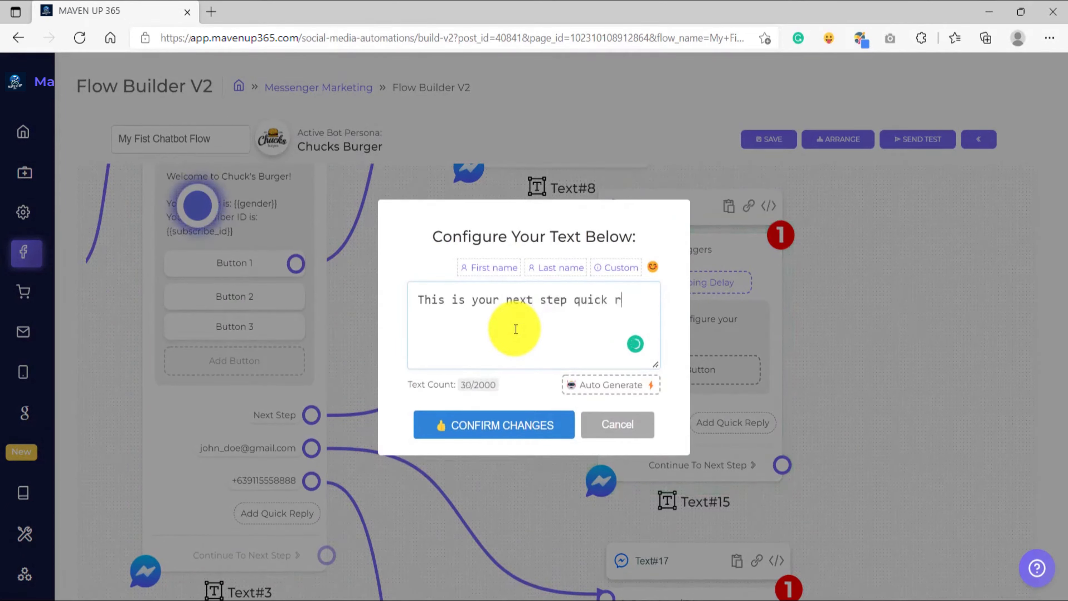
{"action": "type", "text": "eply connection"}
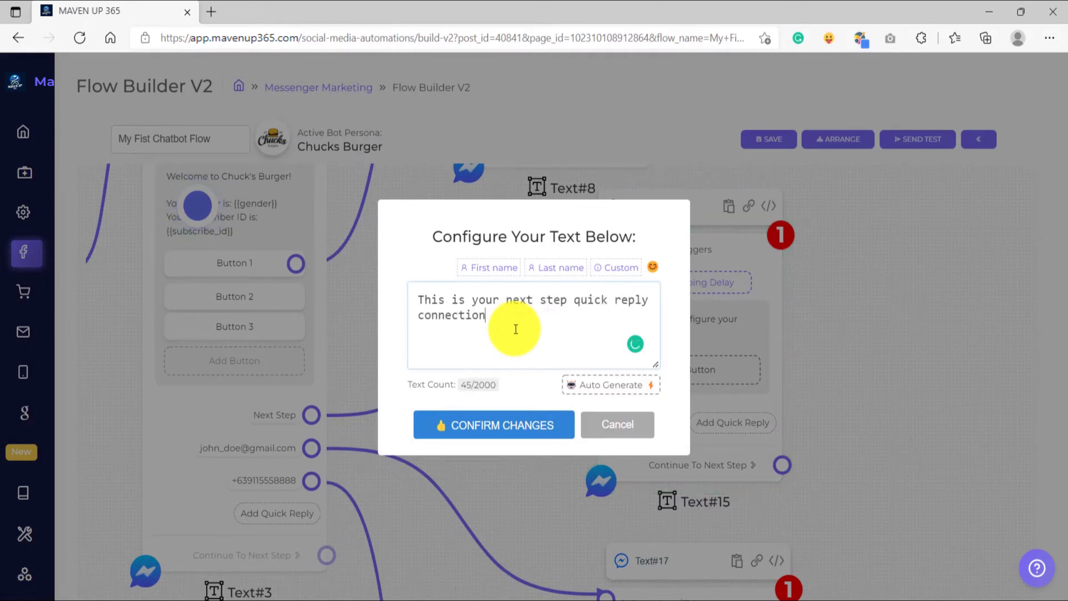
{"action": "left_click", "coordinate": [517, 428]}
Set the Text#17 element's message to "This is the email quick reply response message" and copy that text.
{"action": "scroll", "coordinate": [517, 428], "scroll_direction": "down", "scroll_amount": 3}
{"action": "left_click_drag", "start_coordinate": [522, 453], "coordinate": [508, 336]}
{"action": "scroll", "coordinate": [579, 432], "scroll_direction": "up", "scroll_amount": 4}
{"action": "left_click", "coordinate": [581, 432]}
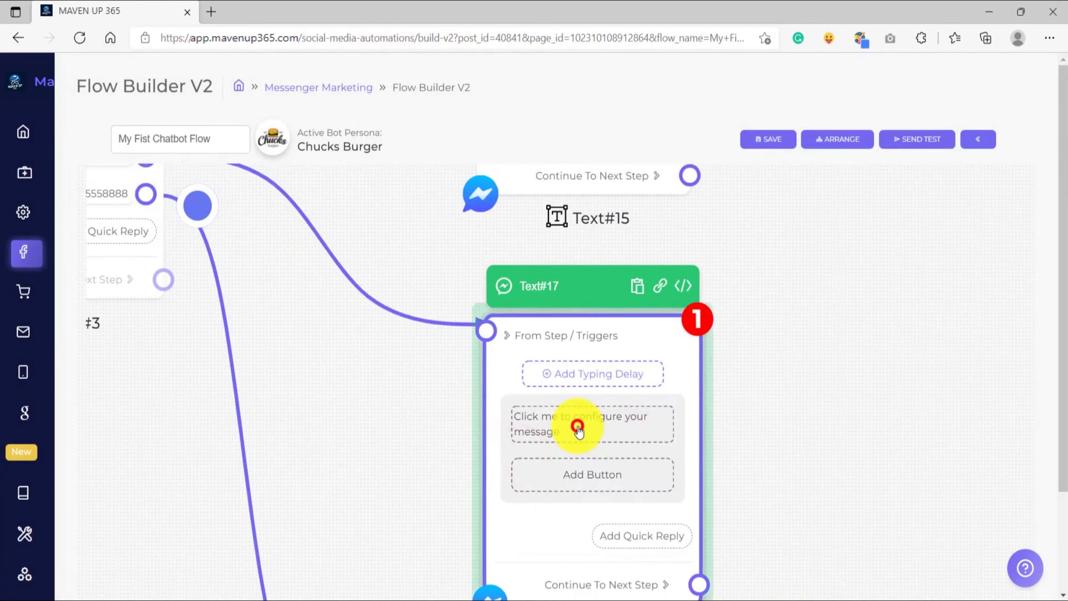
{"action": "left_click", "coordinate": [499, 340]}
{"action": "type", "text": "This is "}
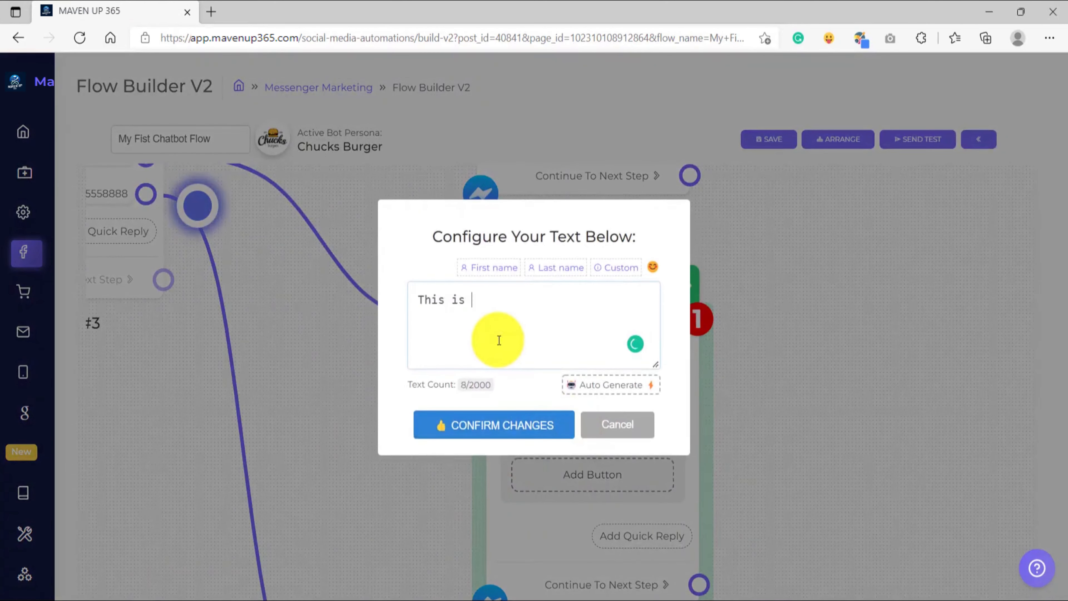
{"action": "type", "text": "the email qui"}
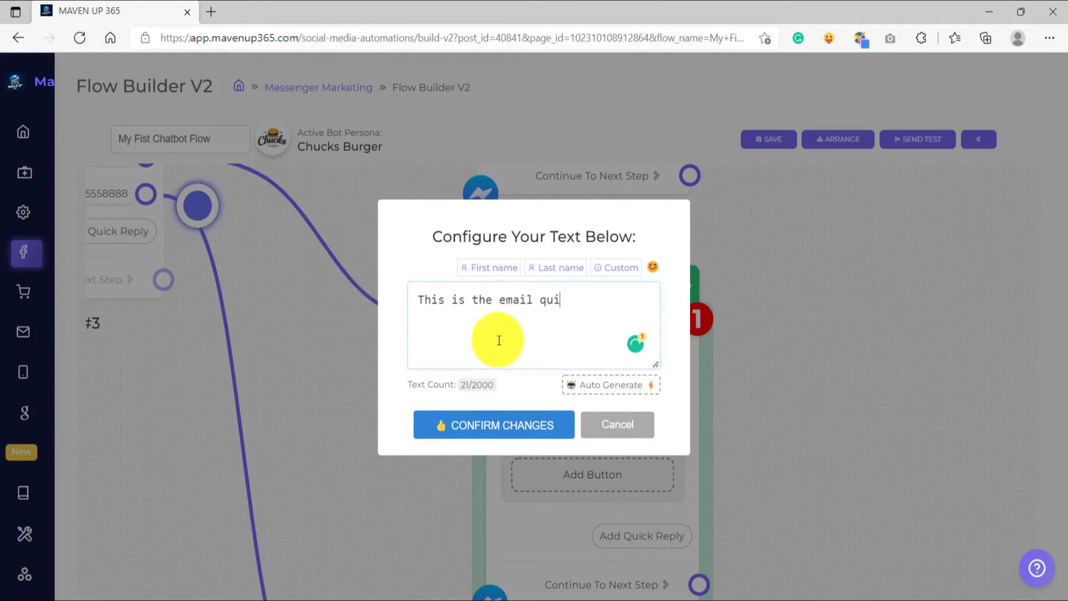
{"action": "type", "text": "ck reply response message"}
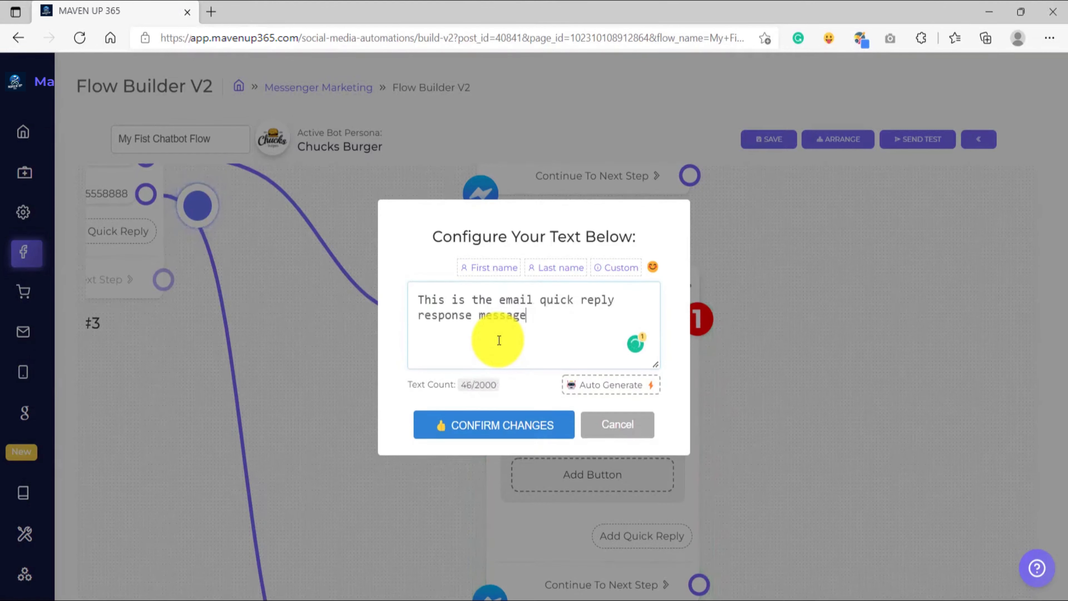
{"action": "key", "text": "ctrl+a"}
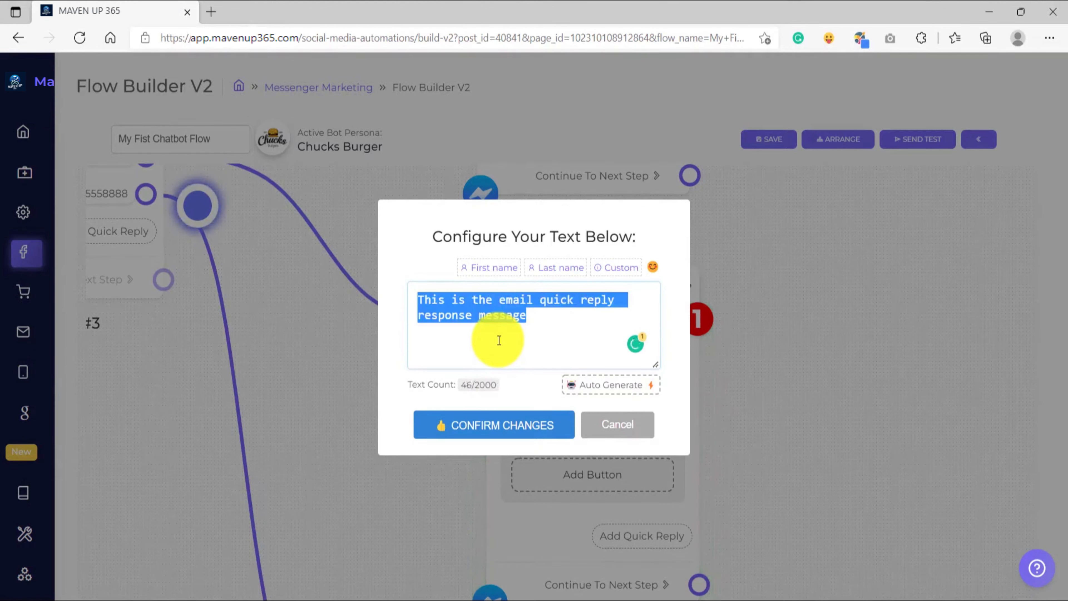
{"action": "left_click", "coordinate": [471, 425]}
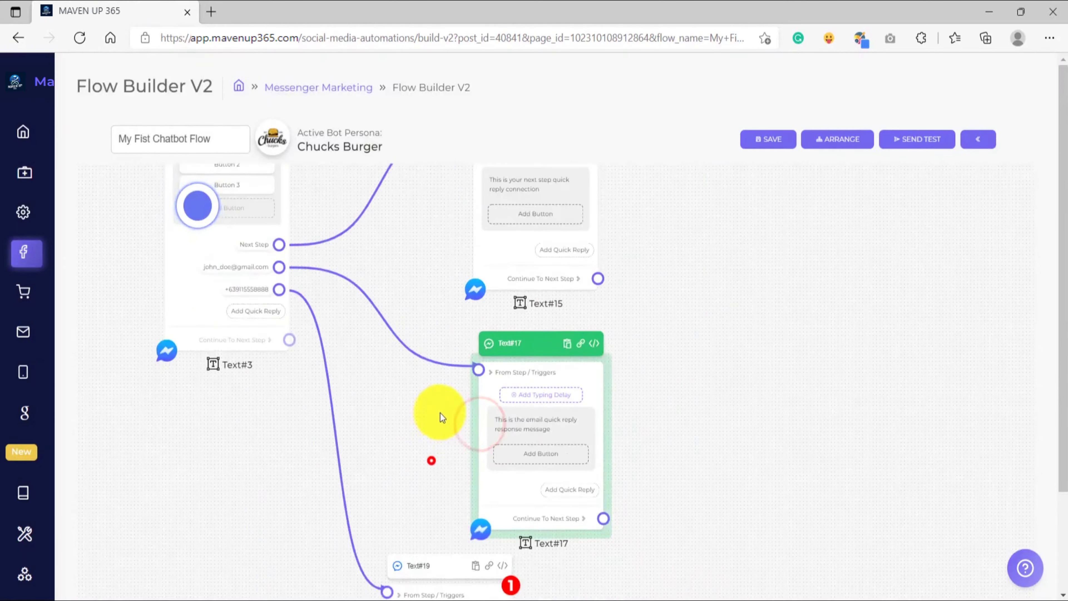
Set the message of the Text#19 element to "This is the phone quick reply response message".
{"action": "left_click", "coordinate": [491, 477]}
{"action": "left_click", "coordinate": [487, 317]}
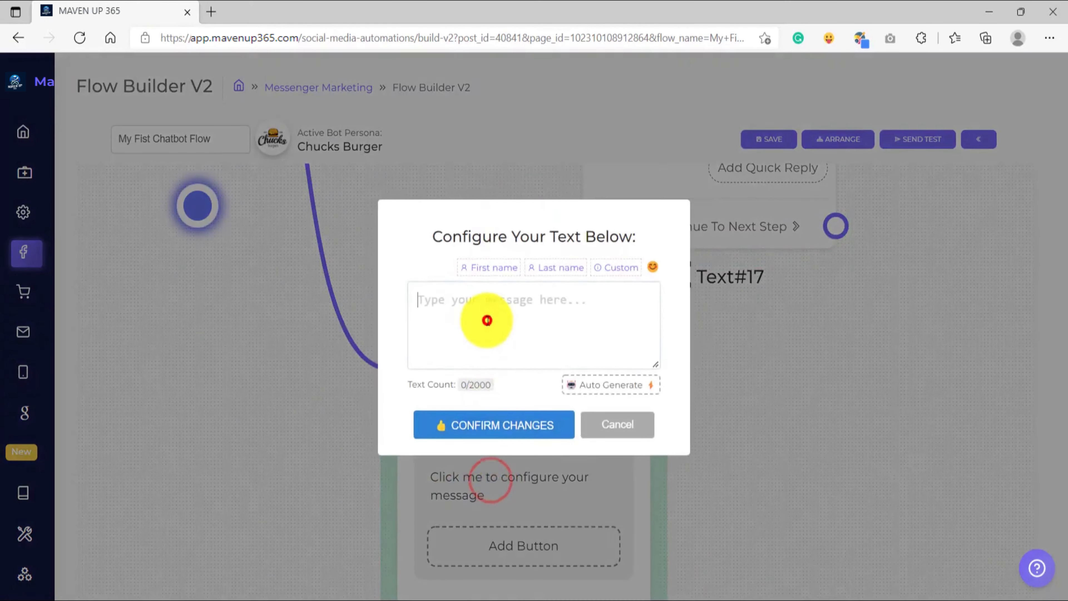
{"action": "type", "text": "This is the small quick reply response message"}
{"action": "double_click", "coordinate": [508, 297]}
{"action": "type", "text": "phone"}
{"action": "left_click", "coordinate": [519, 440]}
Move the Next Message element slightly up and the Text#15 element left, closer to the Start Flow message.
{"action": "scroll", "coordinate": [641, 394], "scroll_direction": "down", "scroll_amount": 5}
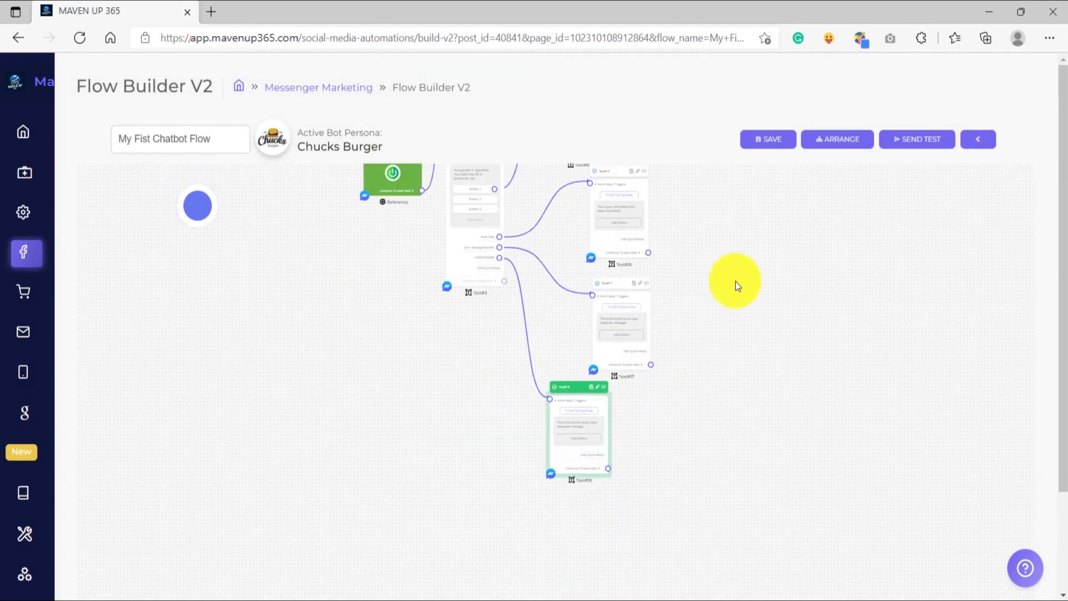
{"action": "left_click_drag", "start_coordinate": [735, 281], "coordinate": [692, 418]}
{"action": "left_click", "coordinate": [557, 227]}
{"action": "left_click_drag", "start_coordinate": [556, 229], "coordinate": [556, 209]}
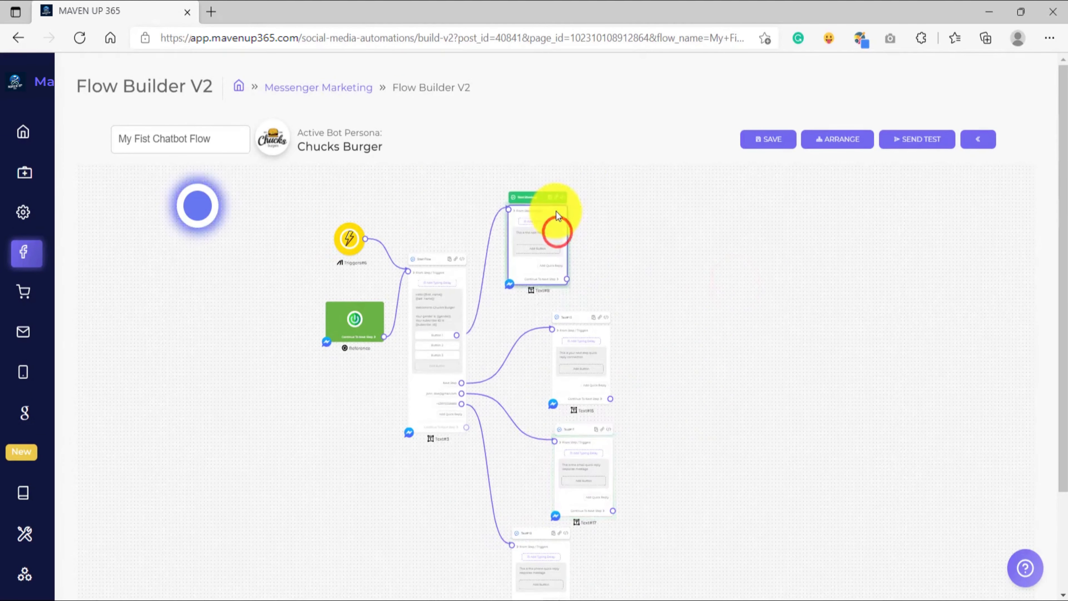
{"action": "left_click", "coordinate": [564, 330]}
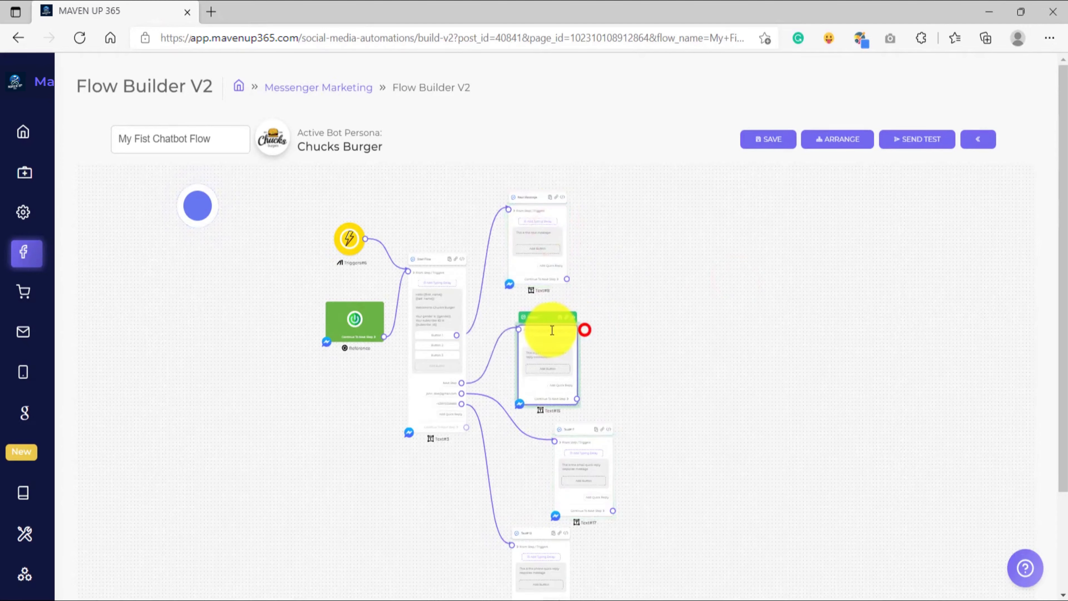
Rename the Text#15 element as NextStepQR.
{"action": "scroll", "coordinate": [544, 324], "scroll_direction": "up", "scroll_amount": 10}
{"action": "left_click", "coordinate": [592, 310]}
{"action": "key", "text": "BackSpace"}
{"action": "key", "text": "BackSpace"}
{"action": "key", "text": "BackSpace"}
{"action": "key", "text": "BackSpace"}
{"action": "key", "text": "BackSpace"}
{"action": "key", "text": "BackSpace"}
{"action": "key", "text": "BackSpace"}
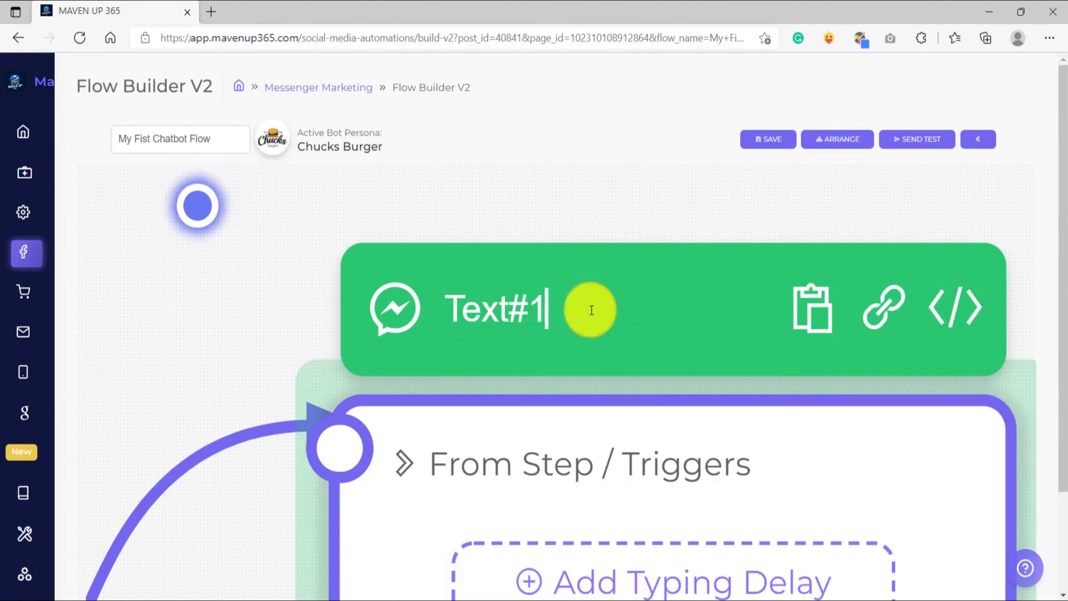
{"action": "type", "text": "Ne"}
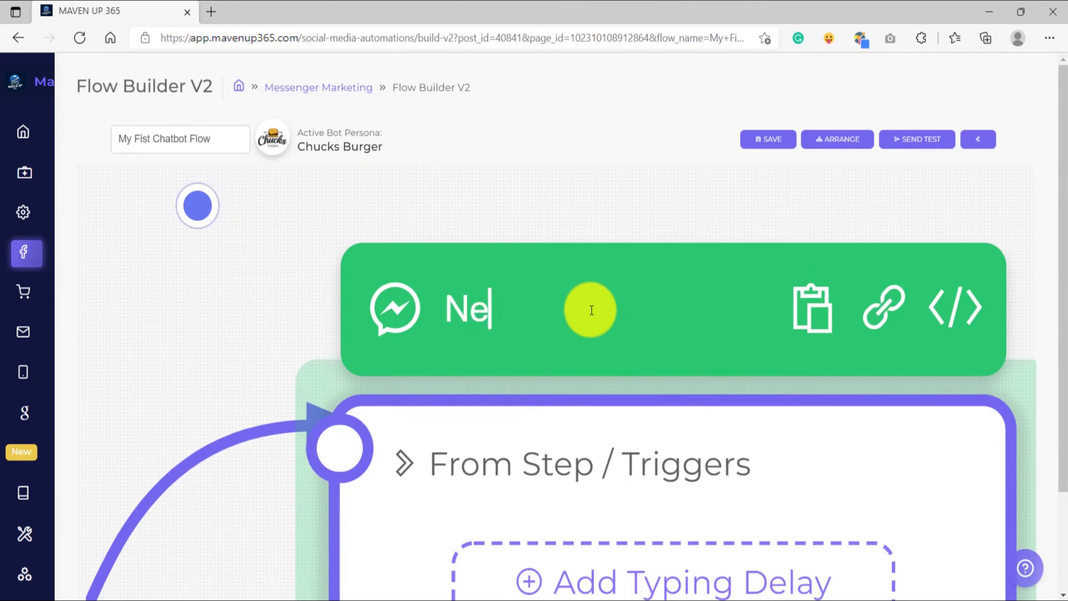
{"action": "type", "text": "xtStep"}
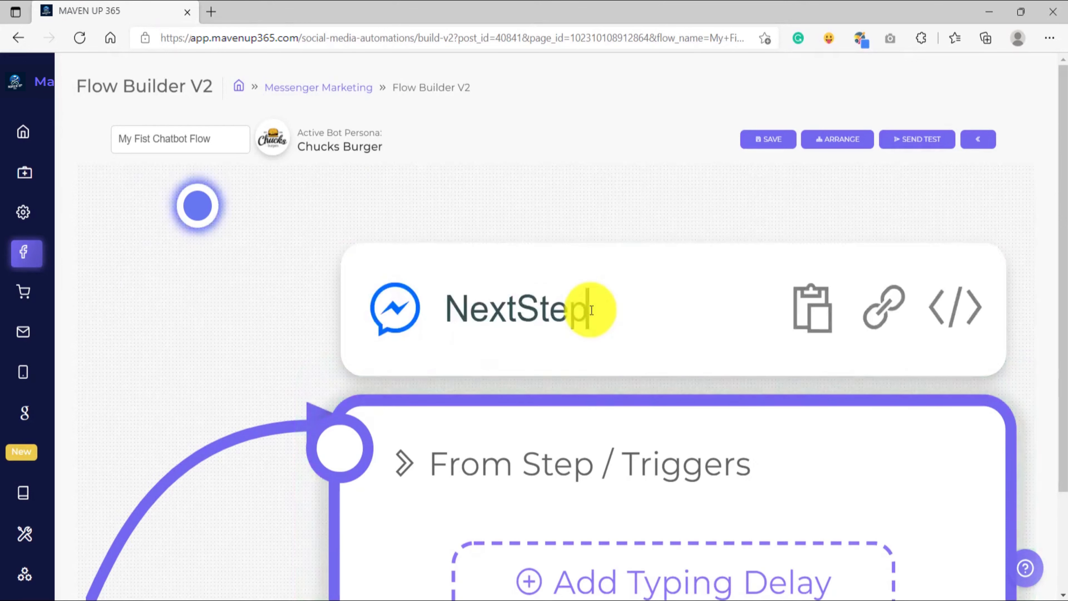
{"action": "type", "text": "QR"}
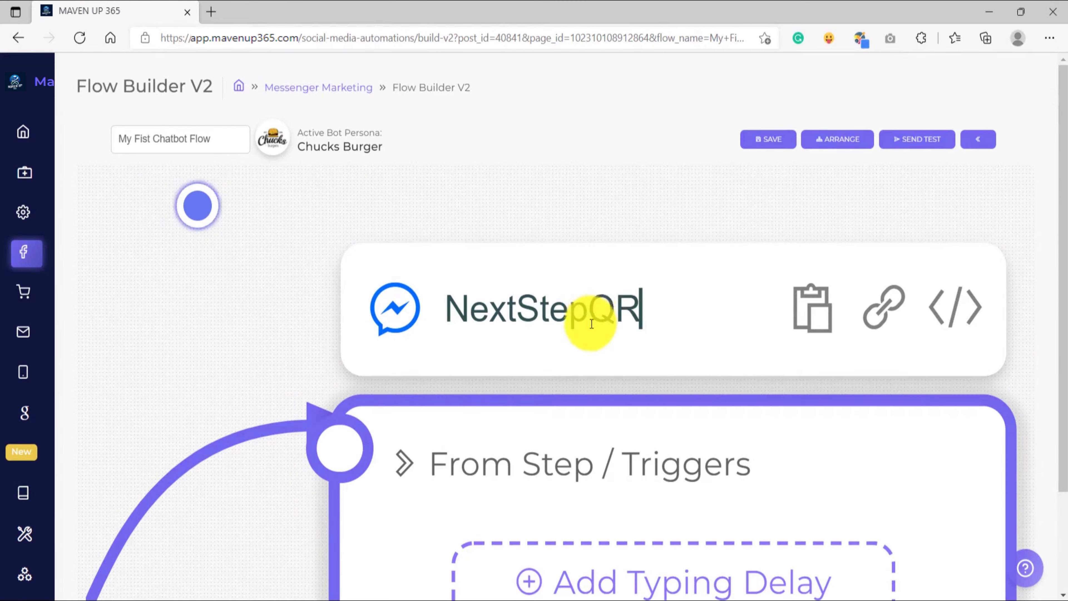
Rename the Text#17 element, which holds the email quick reply response, as EmailQR.
{"action": "scroll", "coordinate": [592, 311], "scroll_direction": "down", "scroll_amount": 5}
{"action": "left_click_drag", "start_coordinate": [780, 454], "coordinate": [743, 325]}
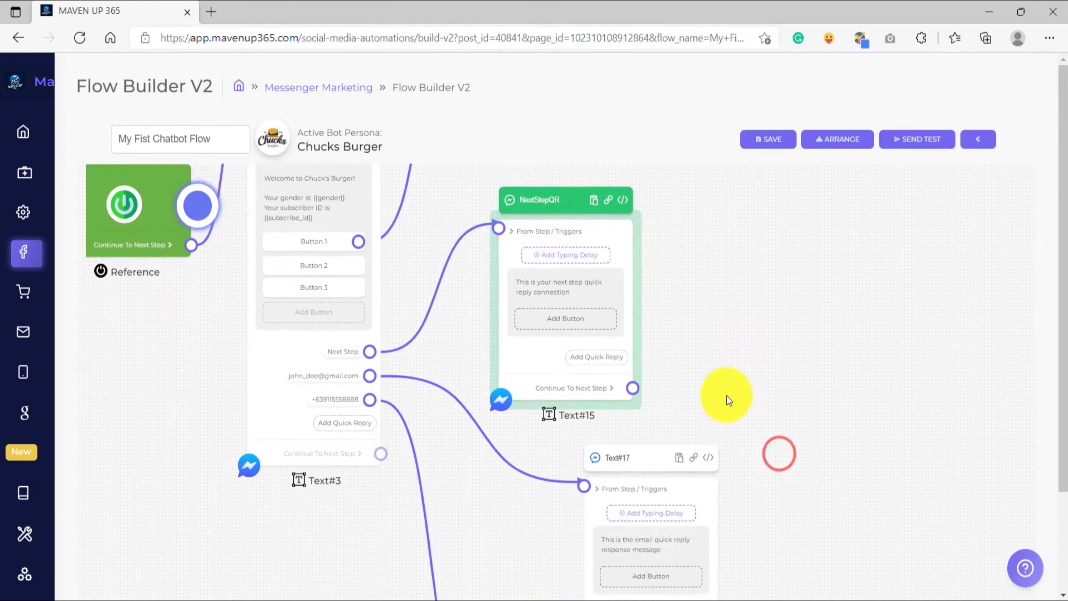
{"action": "left_click_drag", "start_coordinate": [727, 399], "coordinate": [715, 321]}
{"action": "scroll", "coordinate": [619, 377], "scroll_direction": "up", "scroll_amount": 5}
{"action": "scroll", "coordinate": [618, 379], "scroll_direction": "up", "scroll_amount": 3}
{"action": "left_click", "coordinate": [612, 389]}
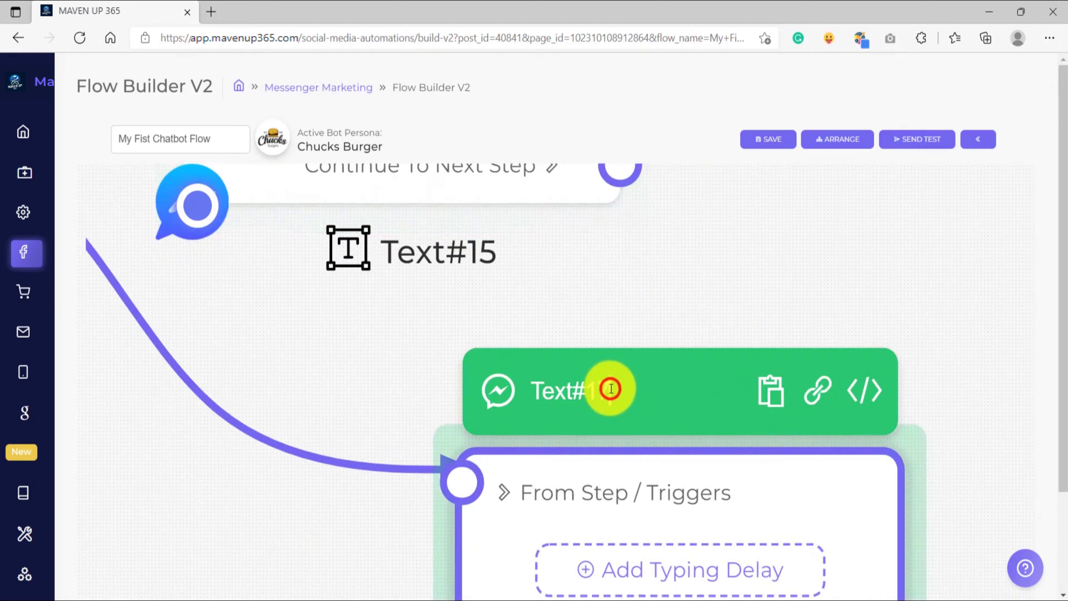
{"action": "key", "text": "BackSpace"}
{"action": "key", "text": "BackSpace"}
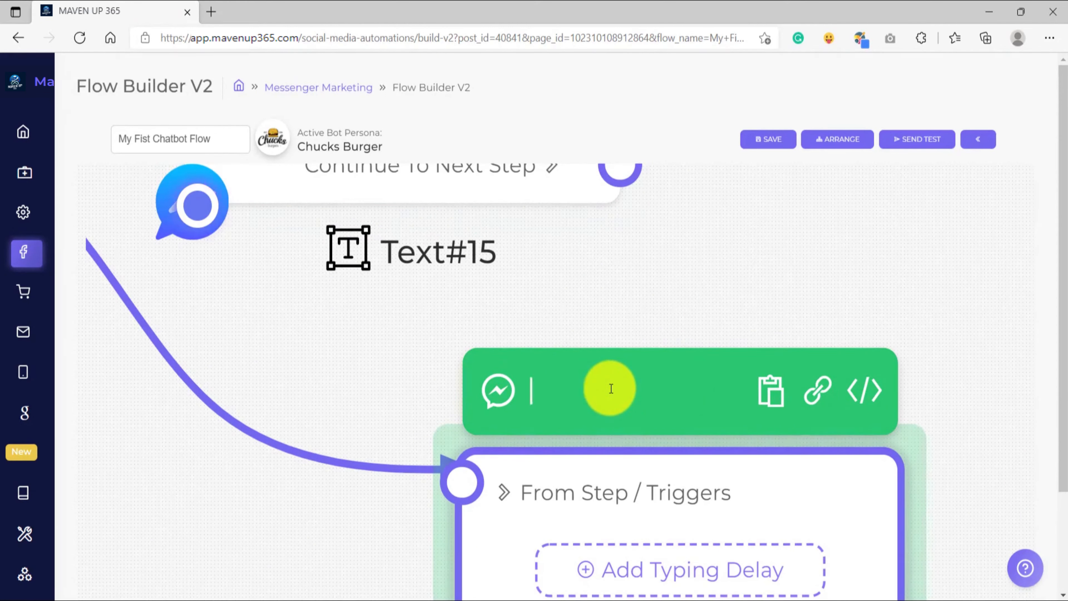
{"action": "type", "text": "Email"}
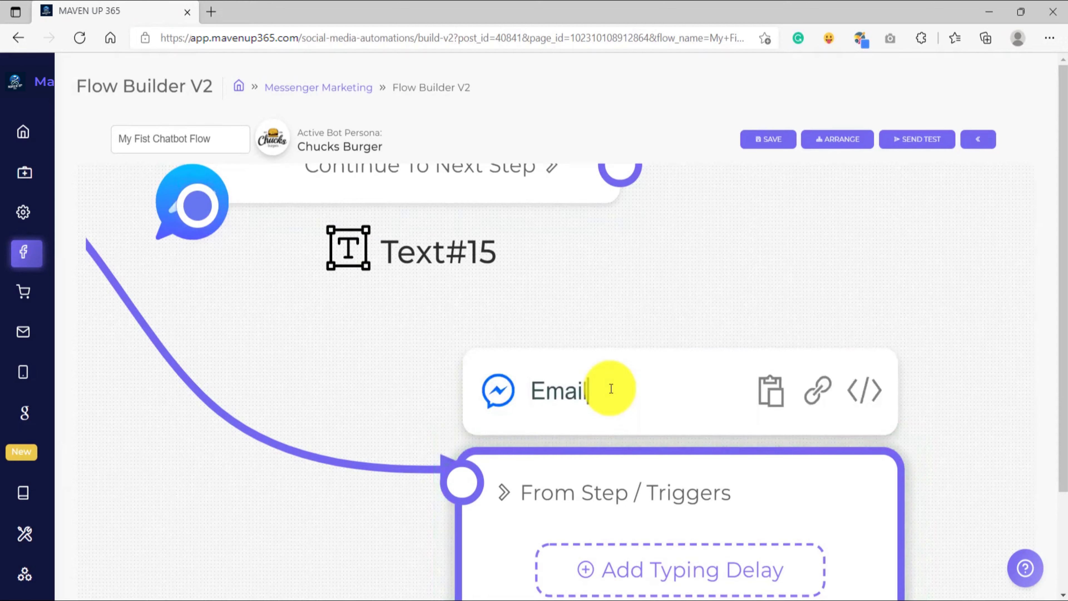
Rename the Text#19 element, which holds the phone quick reply response, as PhoneQR.
{"action": "scroll", "coordinate": [767, 338], "scroll_direction": "down", "scroll_amount": 3}
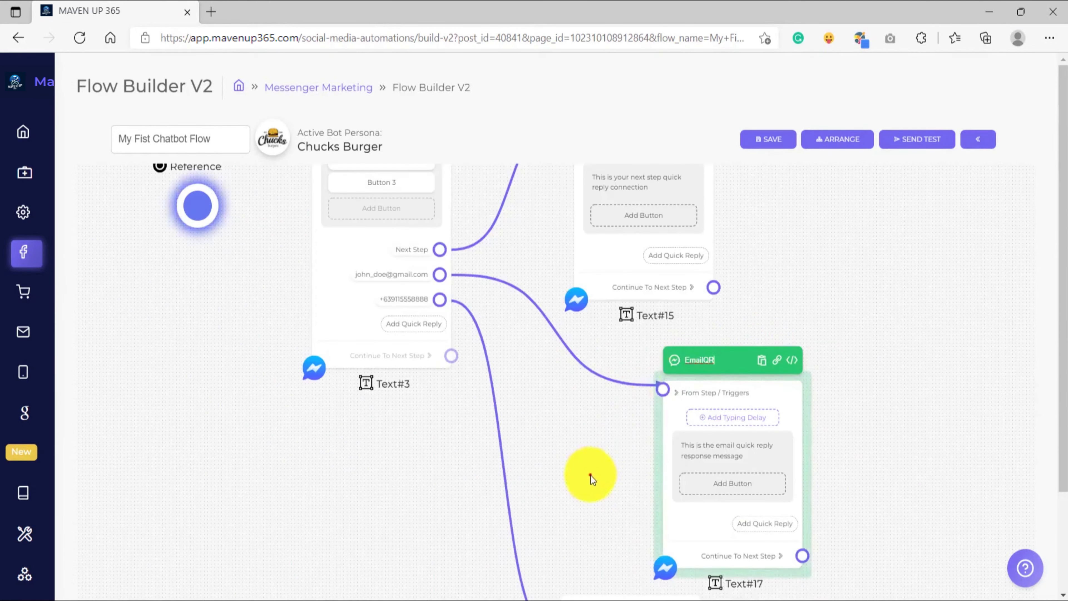
{"action": "left_click_drag", "start_coordinate": [590, 475], "coordinate": [591, 287]}
{"action": "scroll", "coordinate": [592, 449], "scroll_direction": "up", "scroll_amount": 3}
{"action": "left_click", "coordinate": [606, 366]}
{"action": "scroll", "coordinate": [618, 364], "scroll_direction": "up", "scroll_amount": 3}
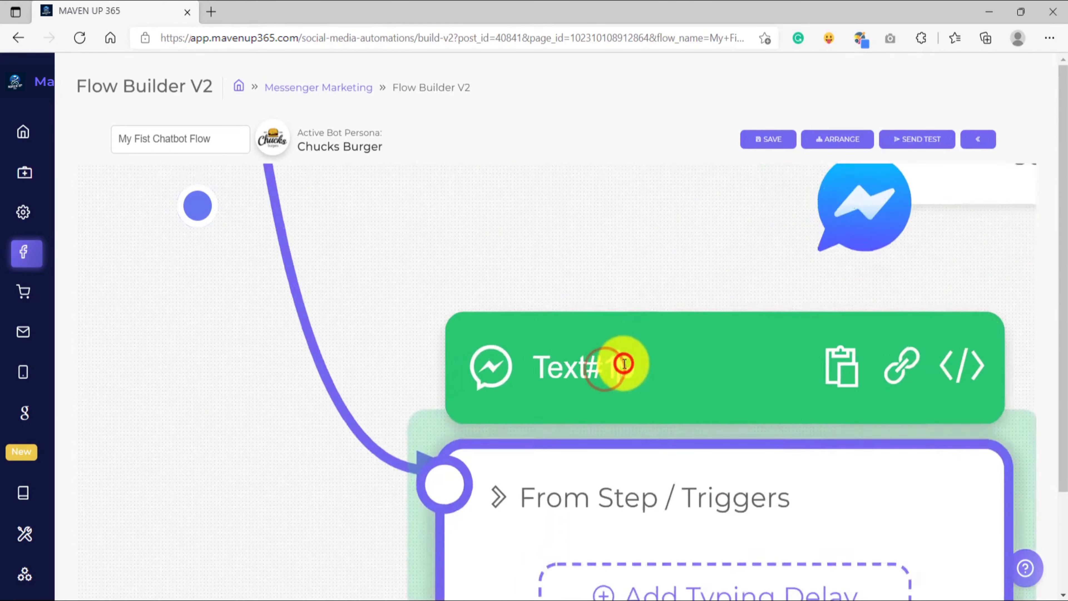
{"action": "key", "text": "BackSpace"}
{"action": "key", "text": "BackSpace"}
{"action": "key", "text": "BackSpace"}
{"action": "key", "text": "BackSpace"}
{"action": "key", "text": "BackSpace"}
{"action": "key", "text": "BackSpace"}
{"action": "key", "text": "BackSpace"}
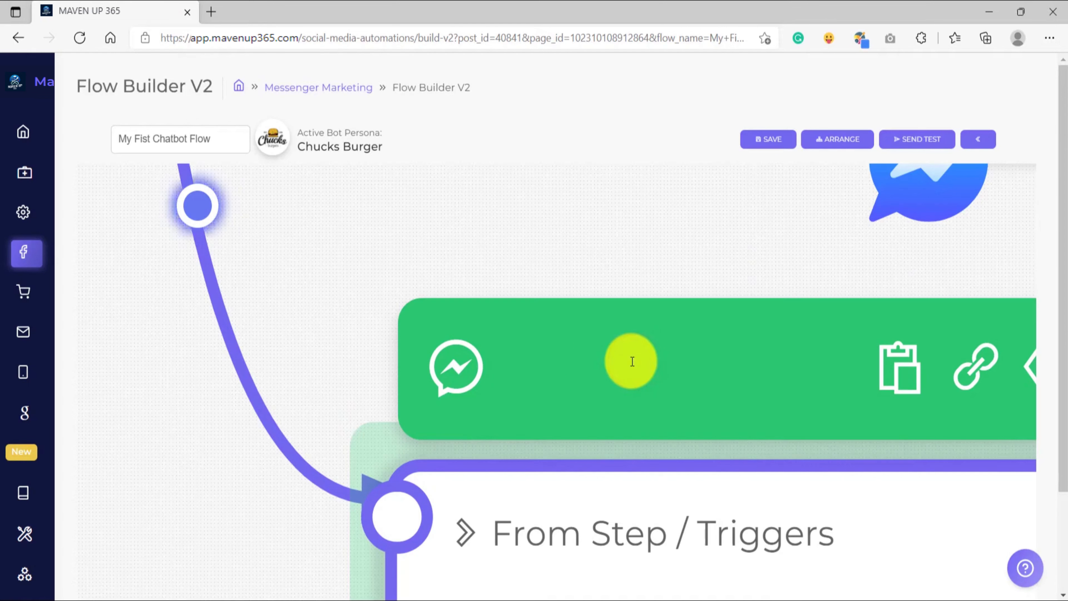
{"action": "type", "text": "PhoneQR"}
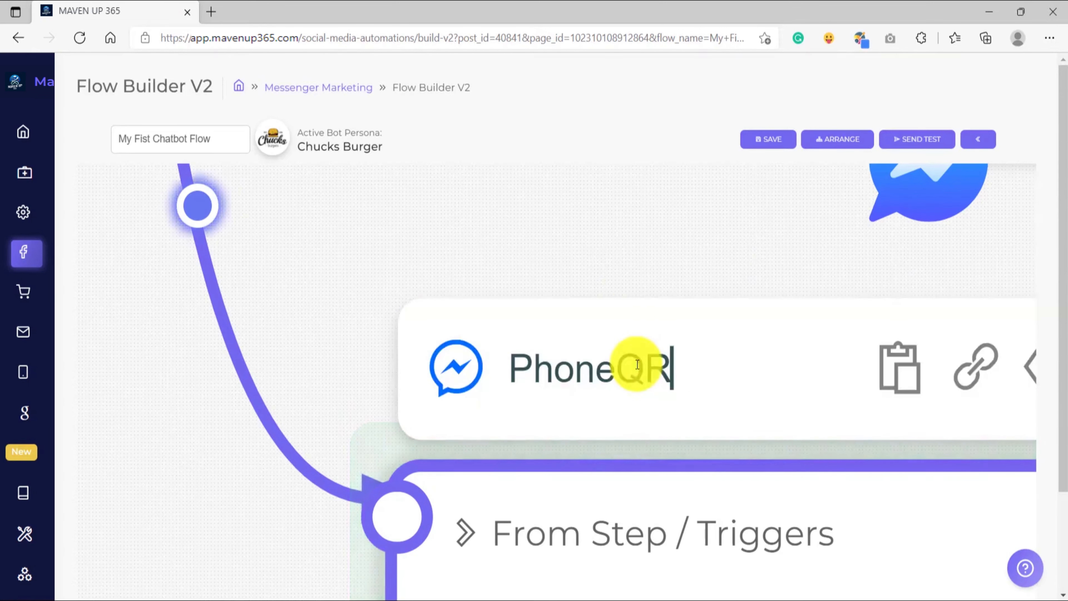
{"action": "left_click", "coordinate": [634, 251]}
{"action": "scroll", "coordinate": [637, 253], "scroll_direction": "down", "scroll_amount": 3}
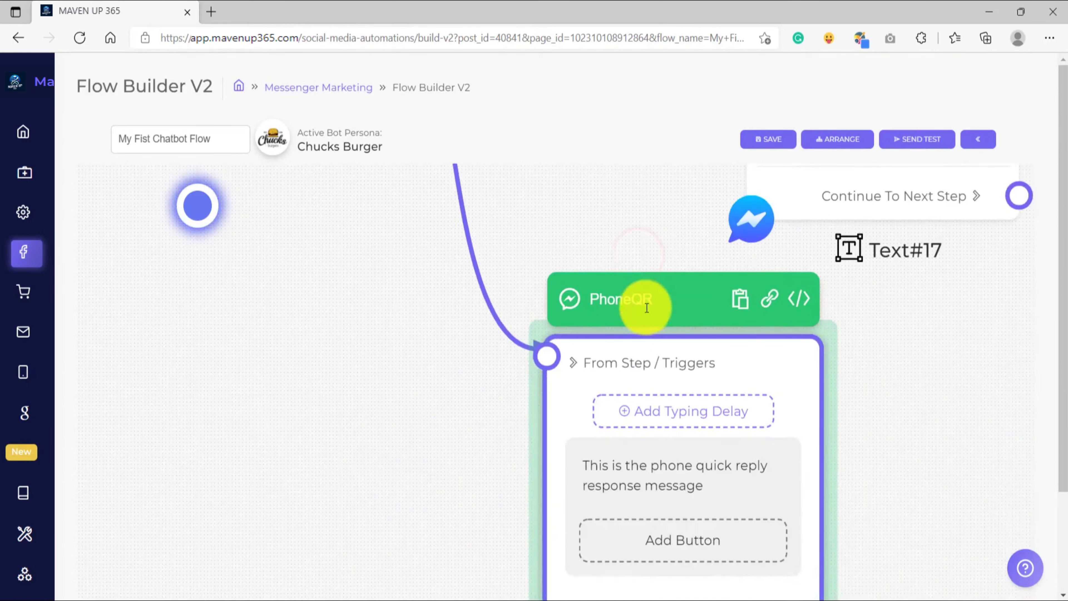
Save the chatbot flow and send a test of it to Messenger.
{"action": "scroll", "coordinate": [647, 309], "scroll_direction": "up", "scroll_amount": 3}
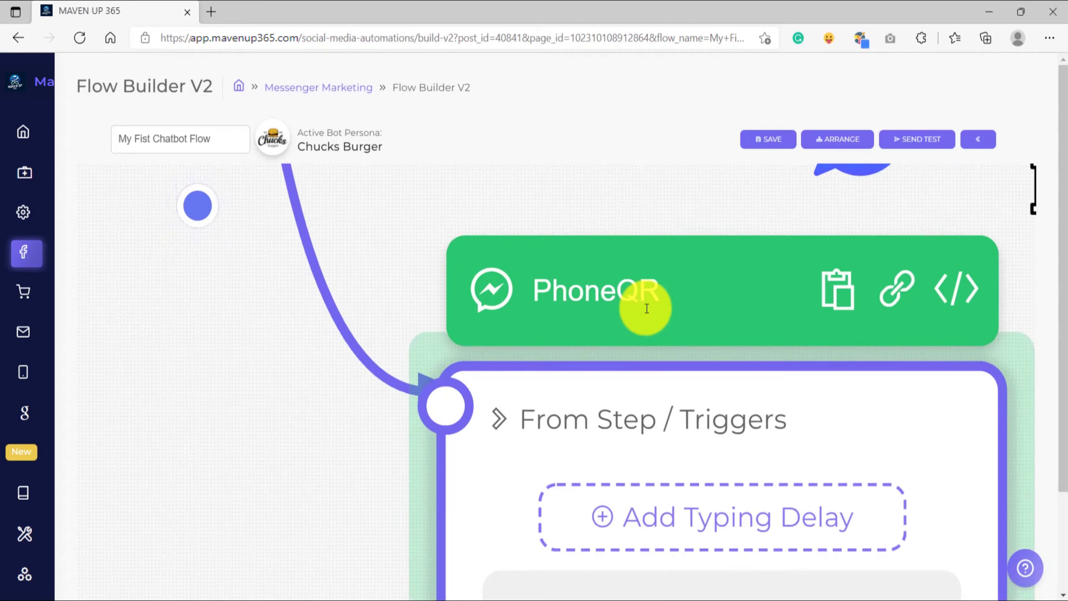
{"action": "scroll", "coordinate": [647, 309], "scroll_direction": "down", "scroll_amount": 5}
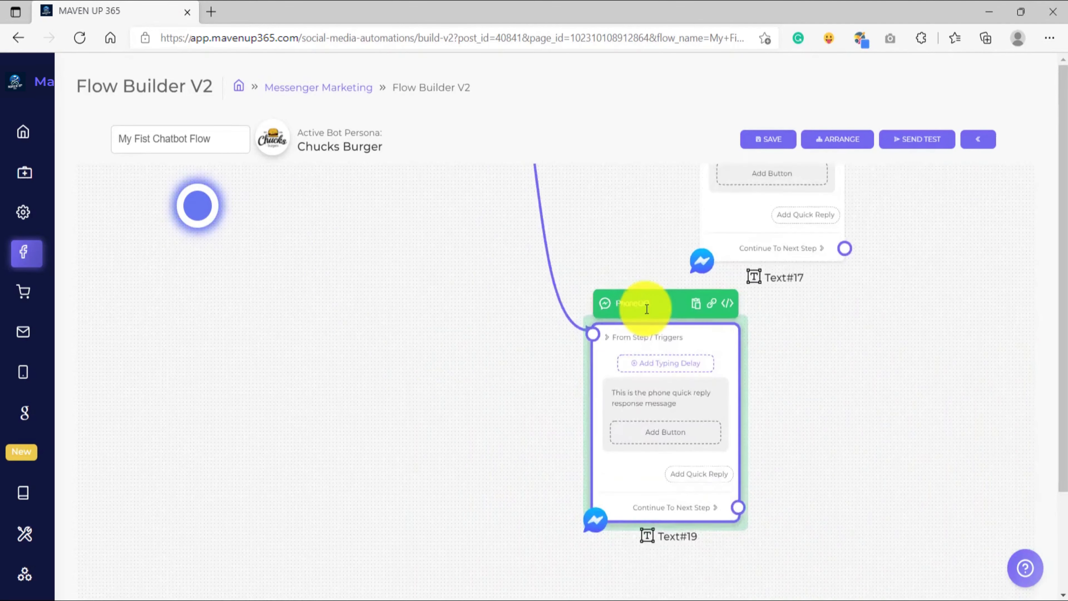
{"action": "scroll", "coordinate": [650, 360], "scroll_direction": "down", "scroll_amount": 2}
{"action": "scroll", "coordinate": [650, 355], "scroll_direction": "up", "scroll_amount": 6}
{"action": "scroll", "coordinate": [690, 409], "scroll_direction": "down", "scroll_amount": 8}
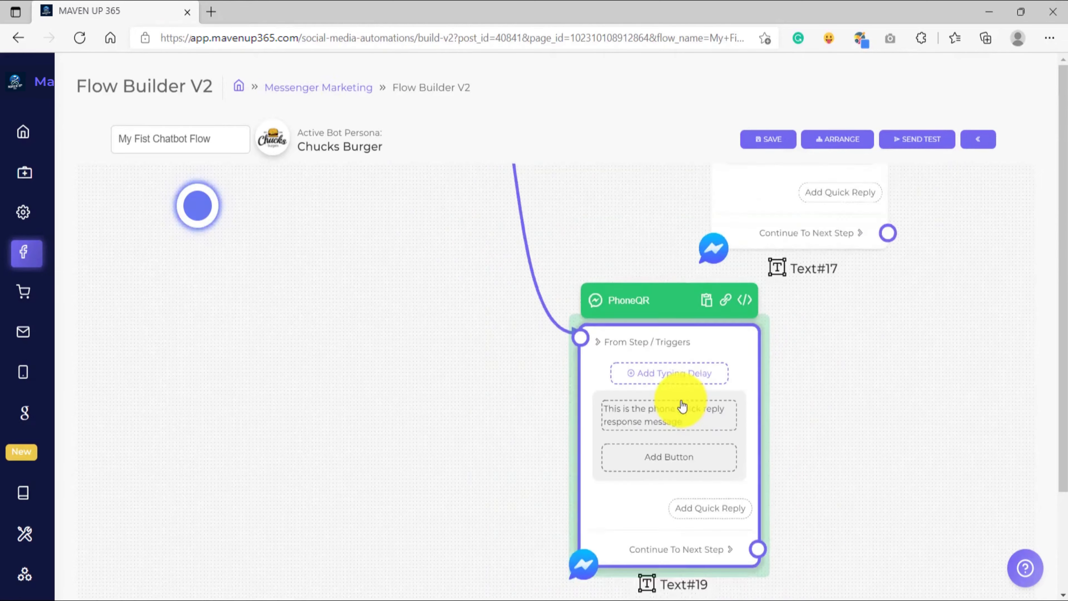
{"action": "scroll", "coordinate": [687, 409], "scroll_direction": "down", "scroll_amount": 1}
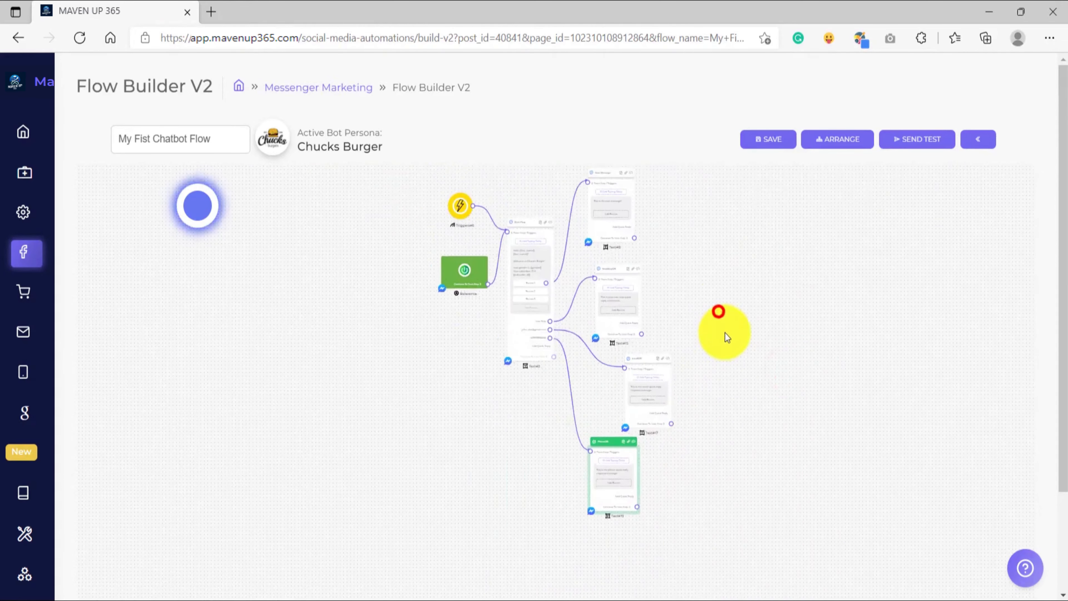
{"action": "left_click", "coordinate": [768, 139]}
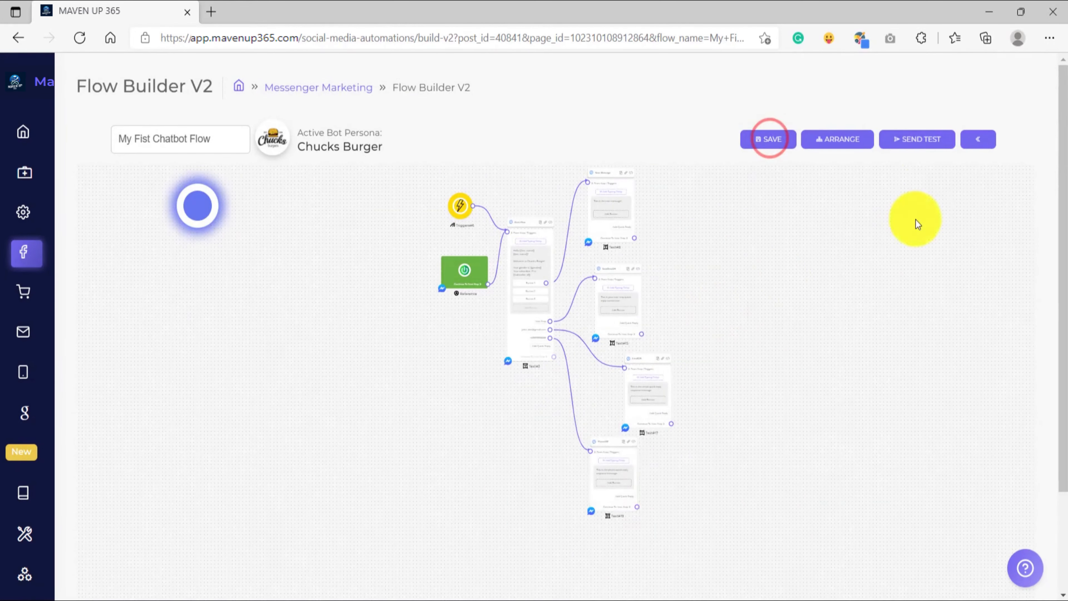
{"action": "left_click", "coordinate": [917, 140]}
{"action": "left_click", "coordinate": [552, 383]}
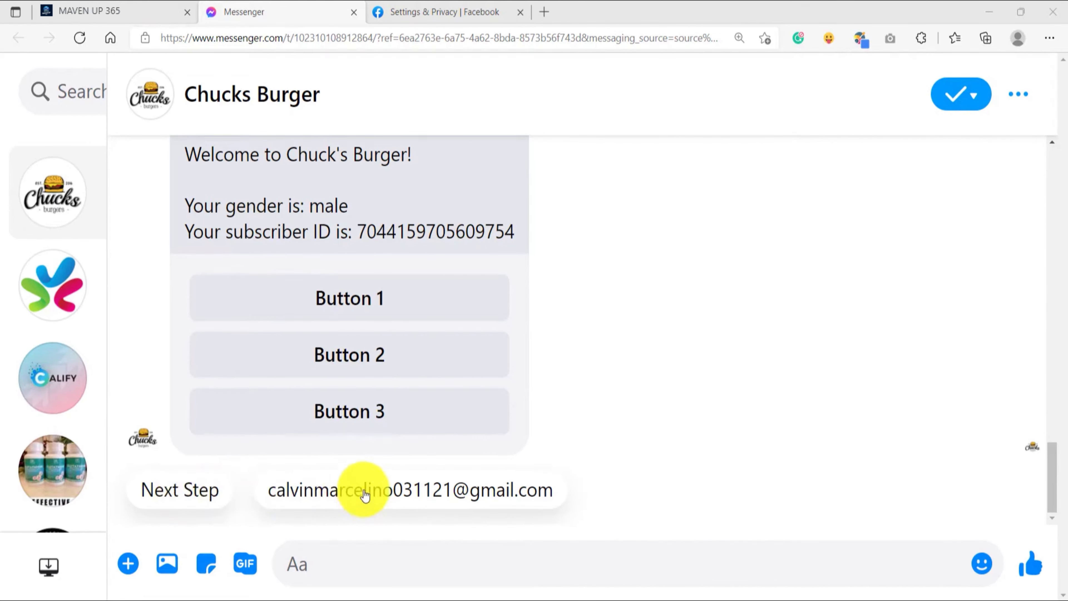
Compare the email and phone quick replies in the flow builder and the Messenger test chat with the contact details in the Facebook account settings.
{"action": "left_click", "coordinate": [105, 10]}
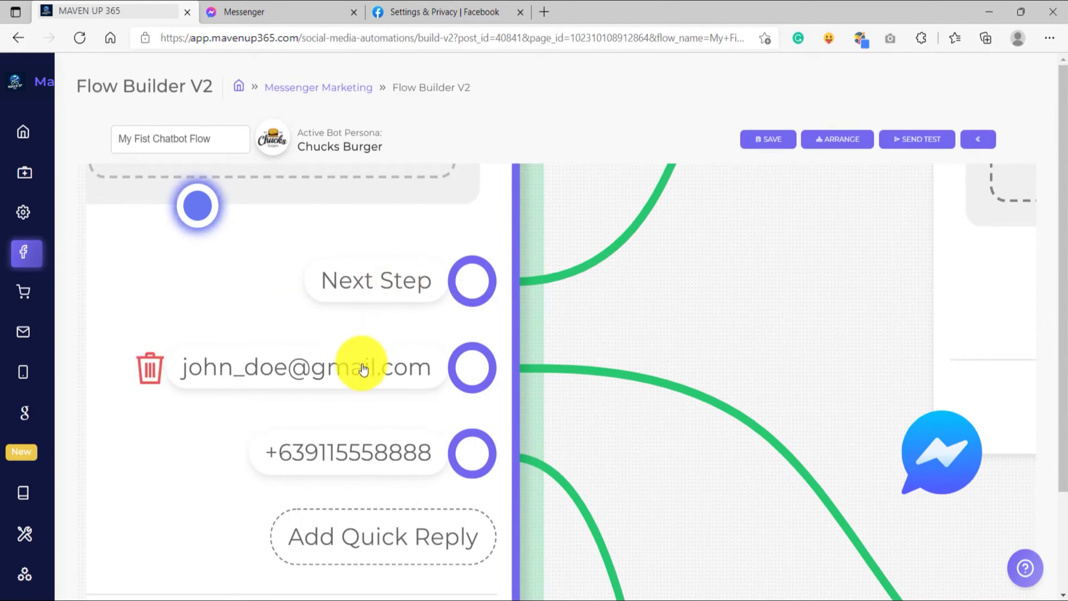
{"action": "left_click", "coordinate": [294, 5]}
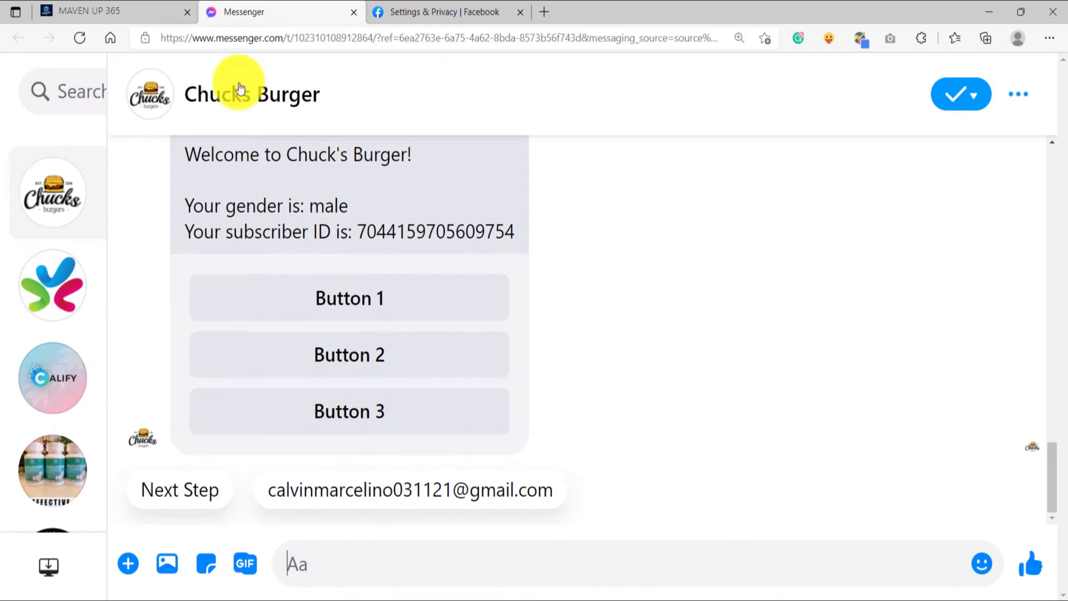
{"action": "left_click", "coordinate": [402, 6]}
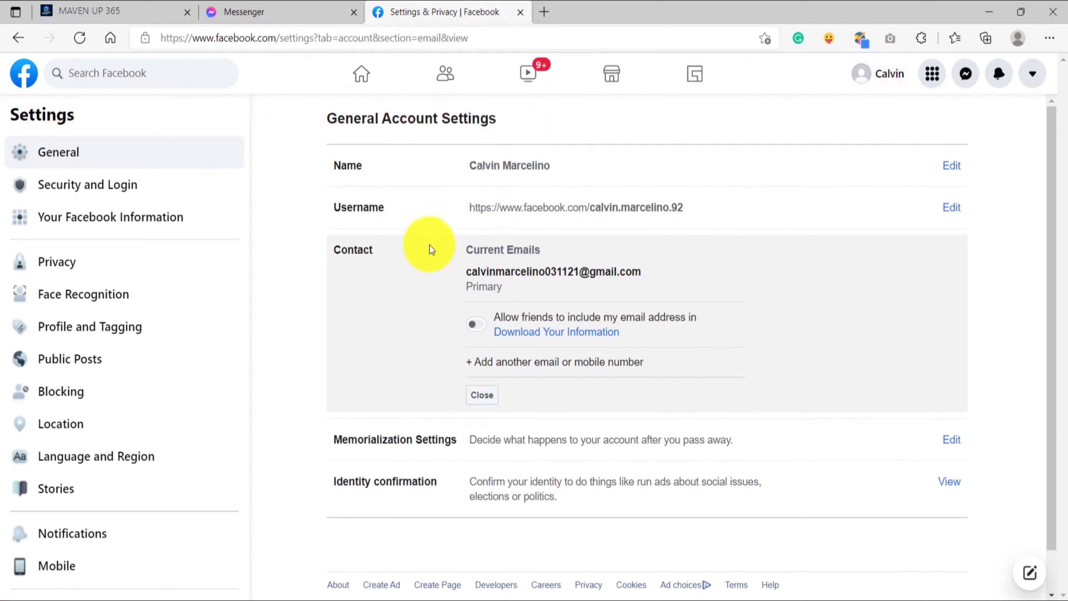
{"action": "left_click_drag", "start_coordinate": [467, 276], "coordinate": [649, 273]}
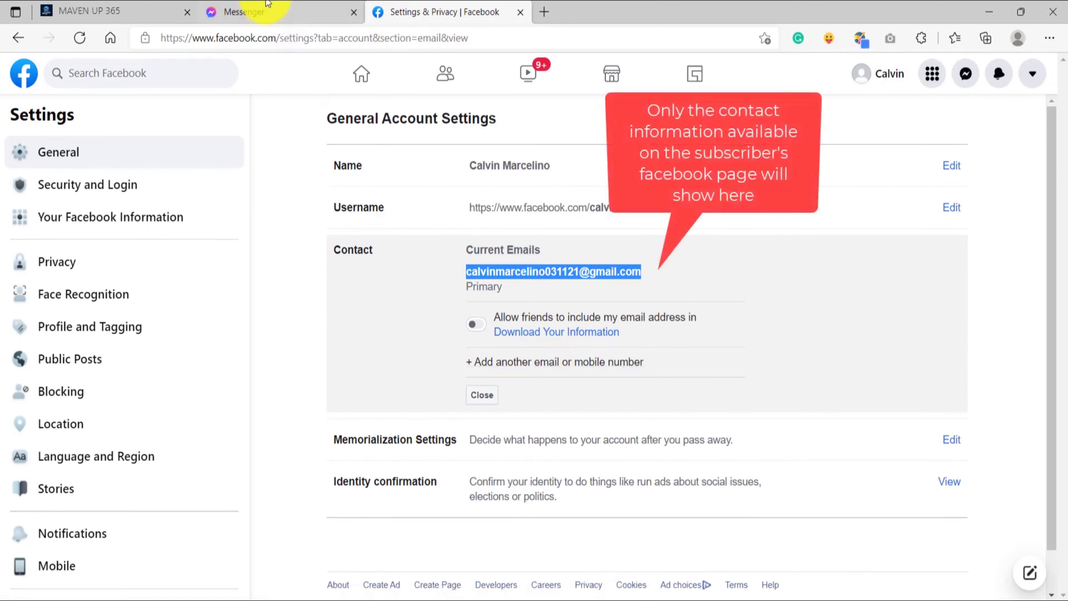
{"action": "left_click", "coordinate": [267, 9]}
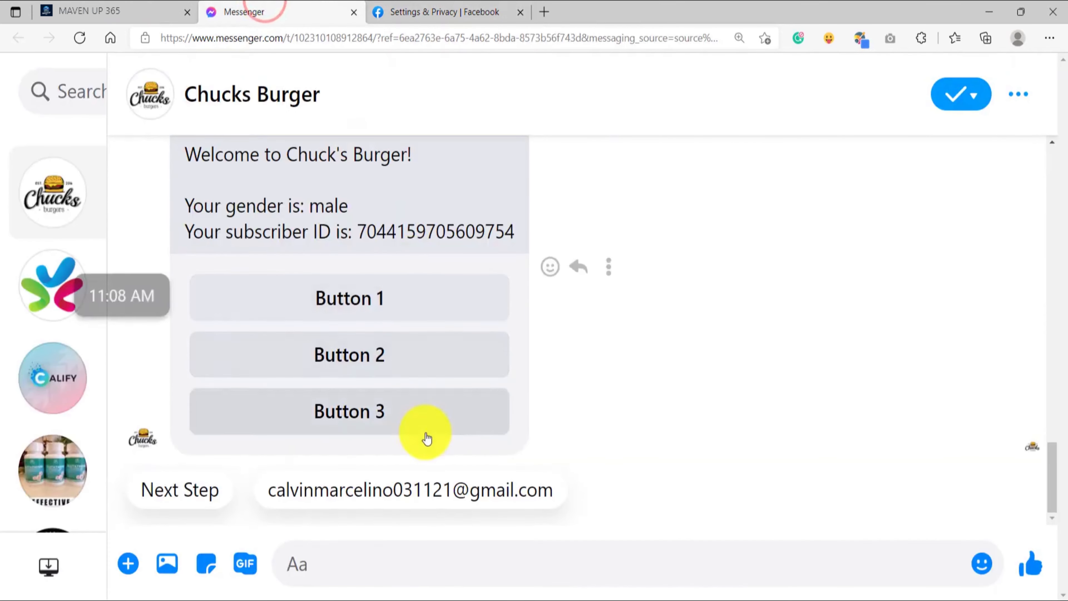